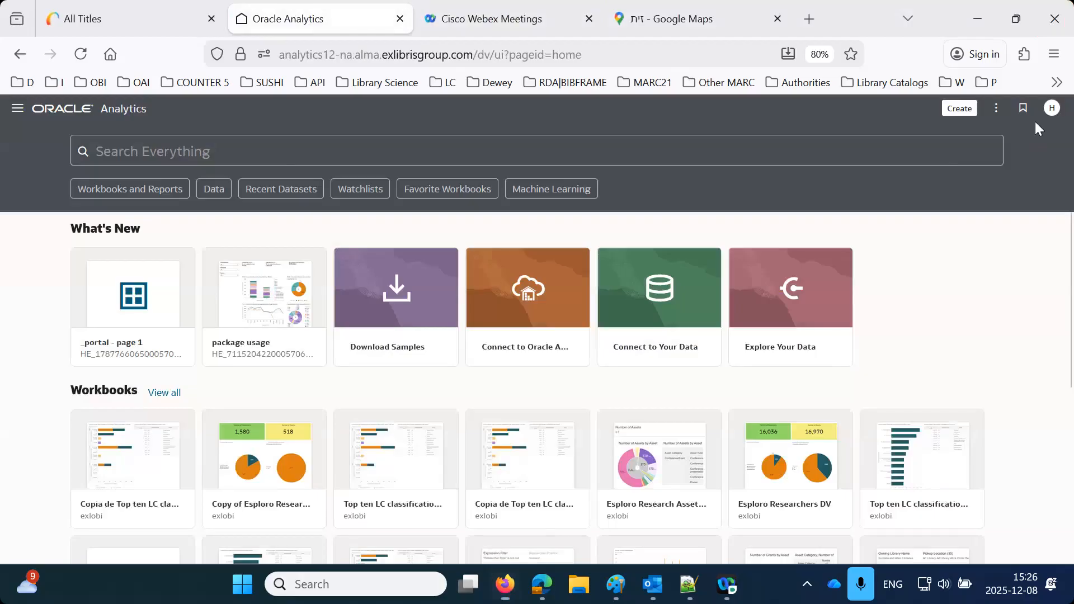
Create a new workbook and add the Funds Expenditure subject area to it as its data
click(959, 185)
click(959, 108)
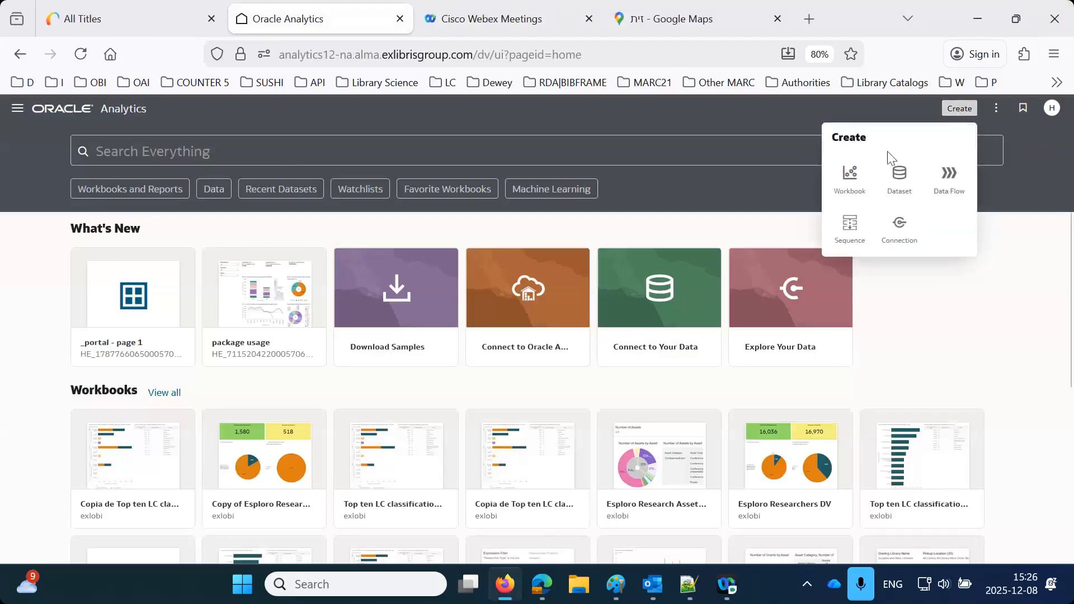
click(847, 177)
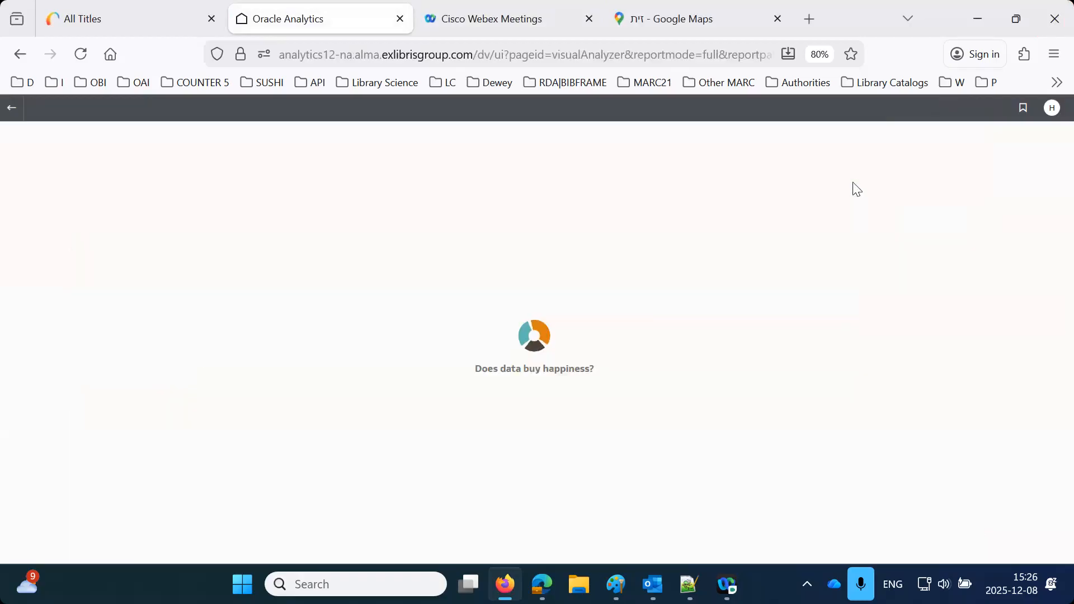
scroll(643, 415, down, 5)
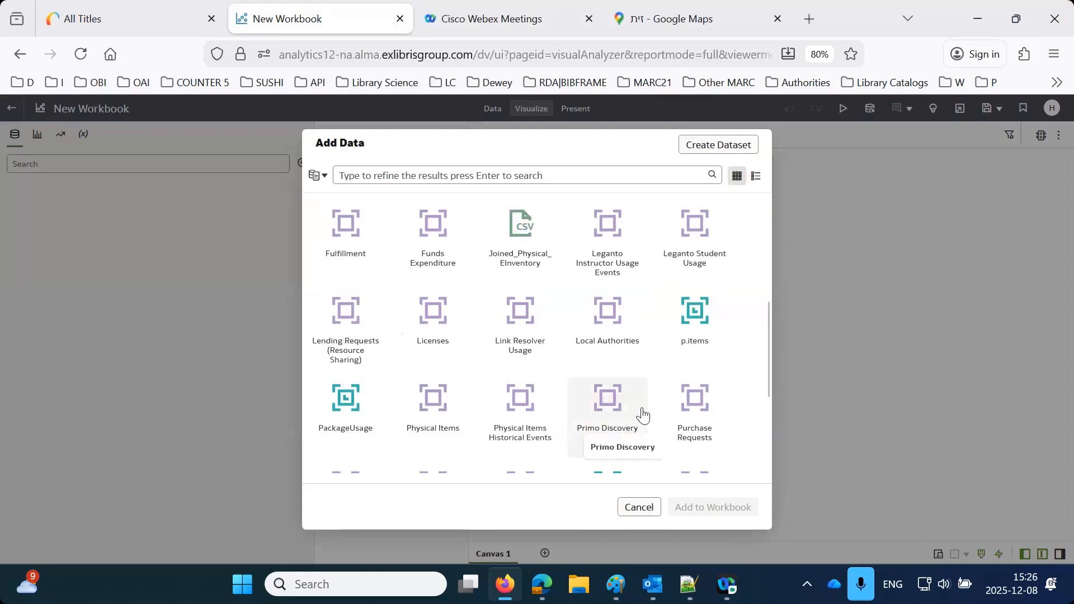
click(434, 224)
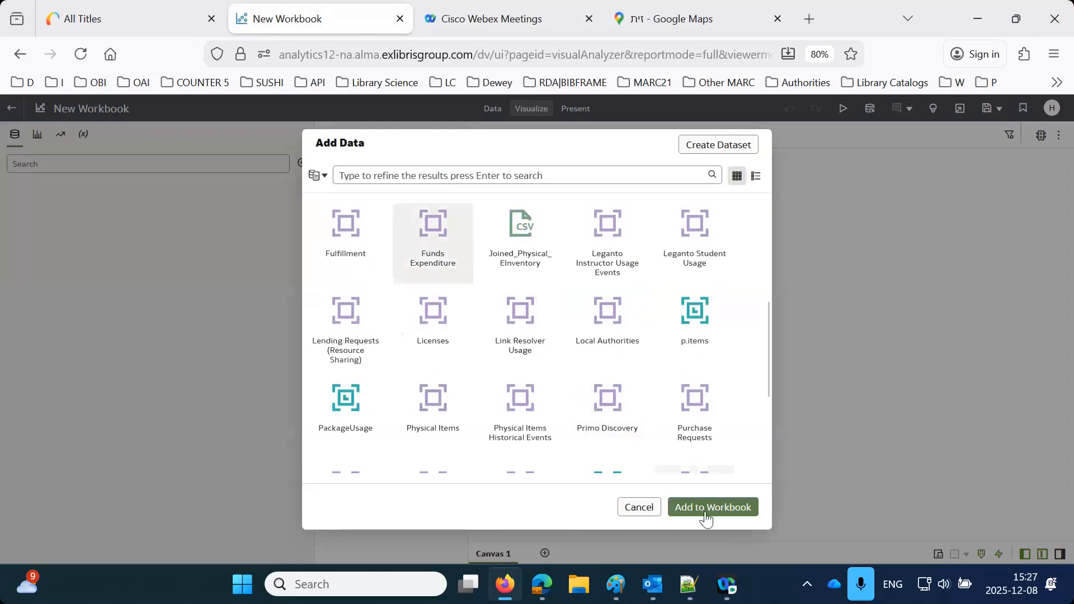
click(706, 507)
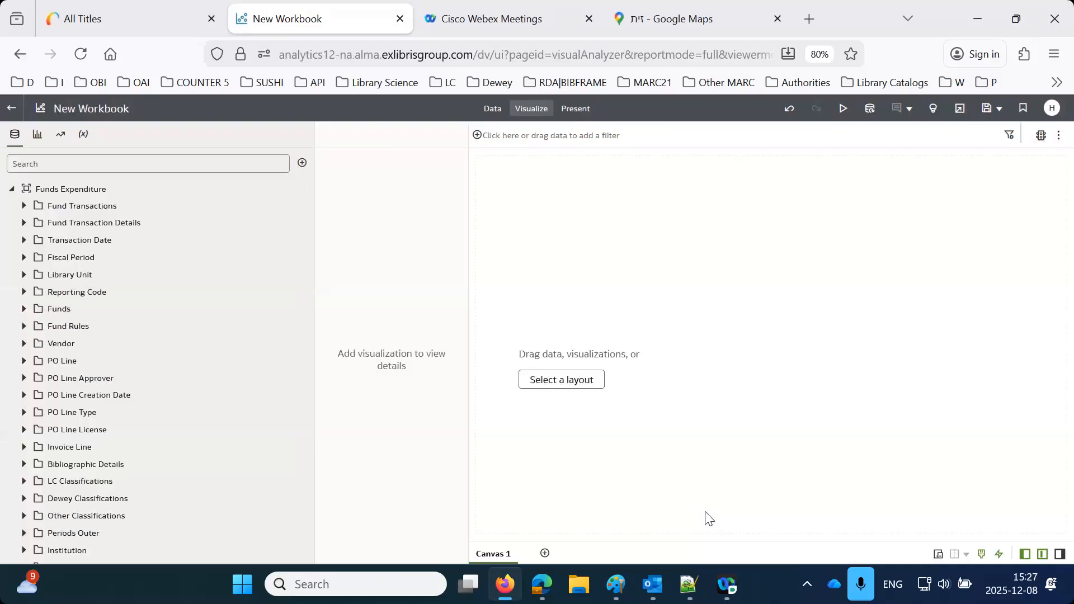
Add Transaction Expenditure Amount of type Electronic Format and of type Physical Format from Fund Transactions to the canvas
click(24, 207)
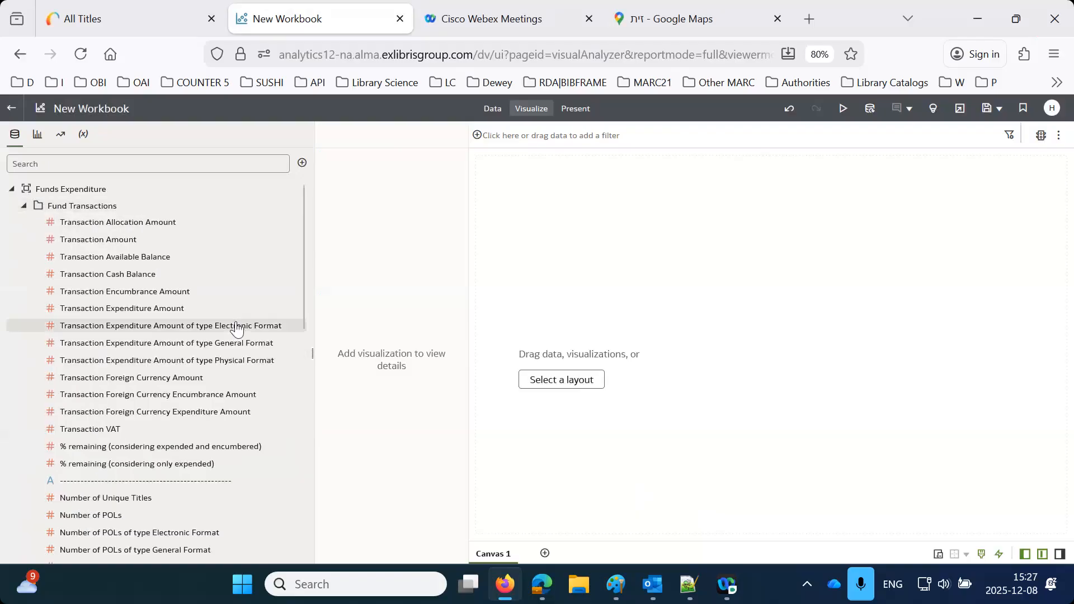
double_click(154, 331)
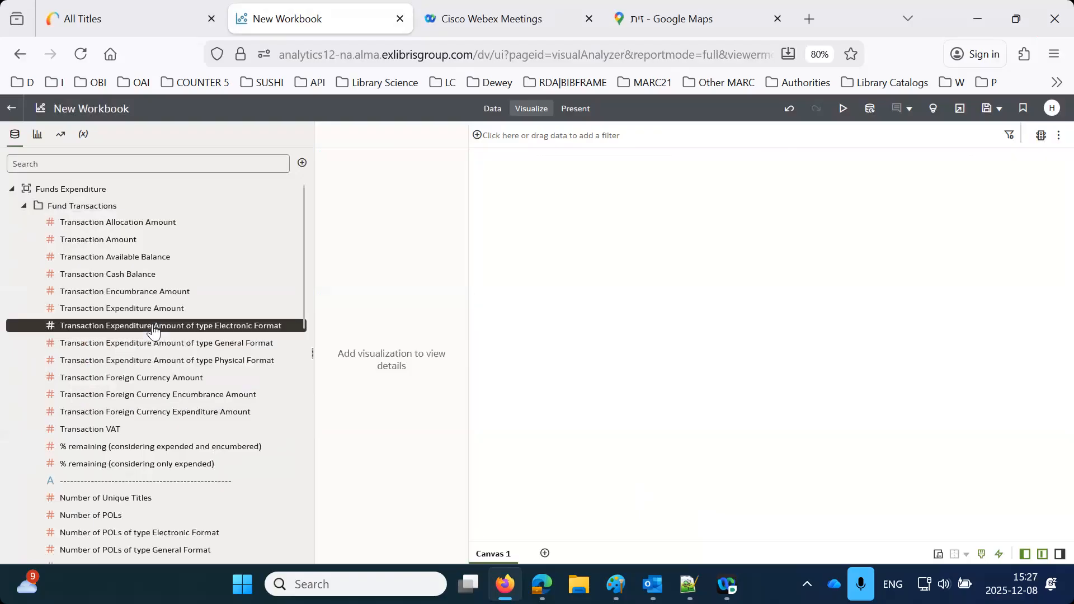
double_click(163, 360)
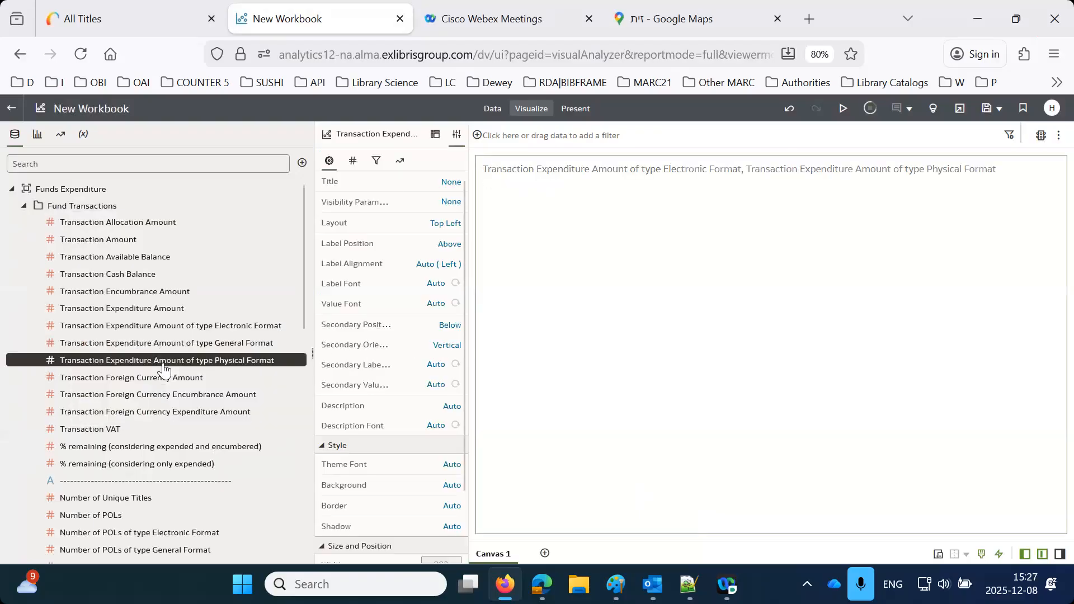
click(24, 207)
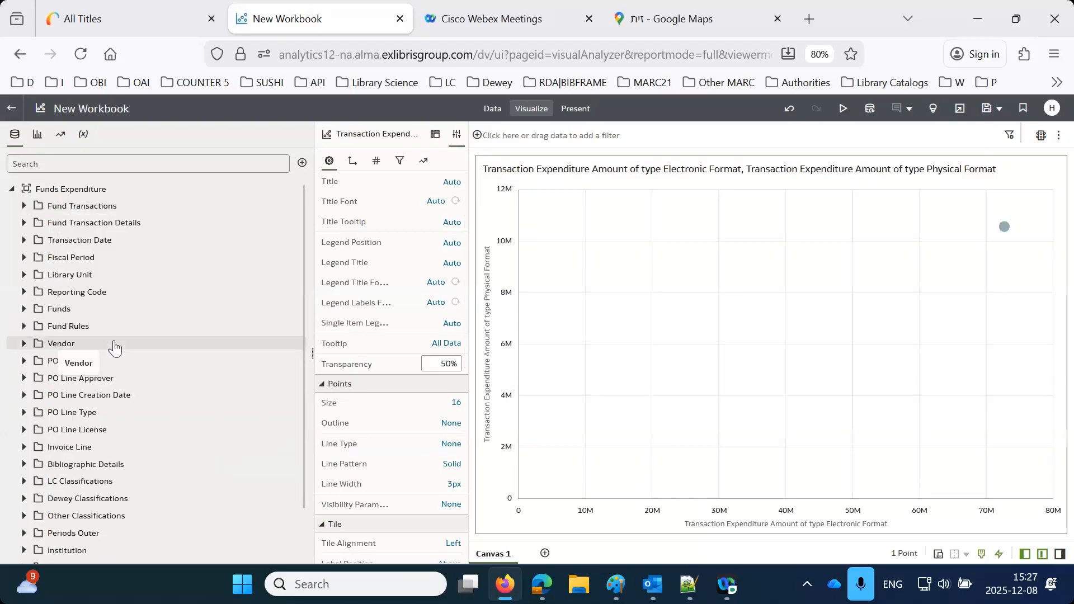
Add Transaction Date Year from the Transaction Date folder to the visualization
scroll(114, 349, down, 2)
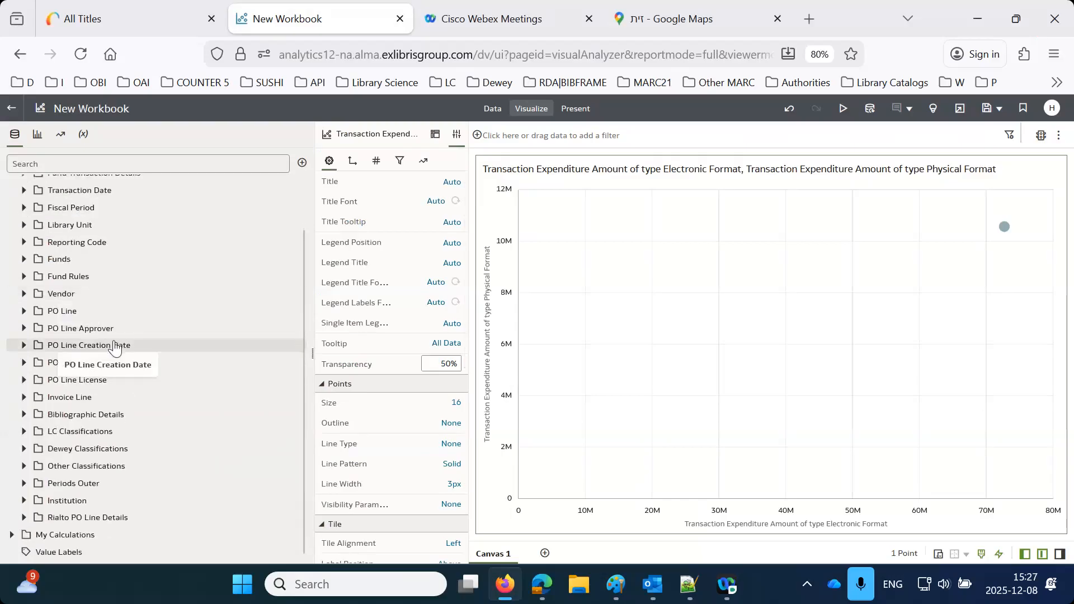
scroll(115, 348, up, 2)
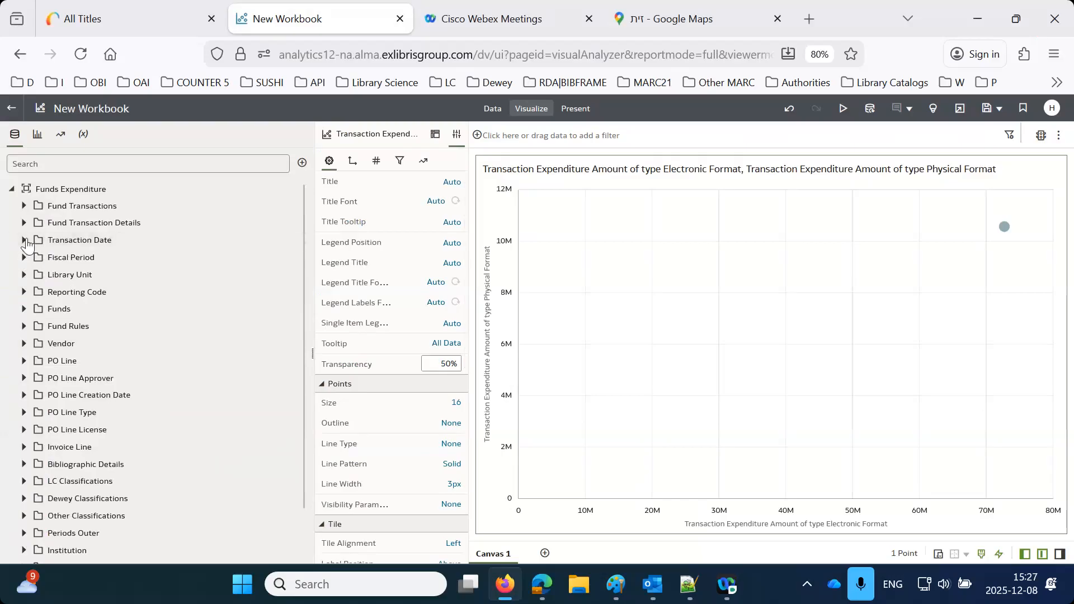
click(24, 240)
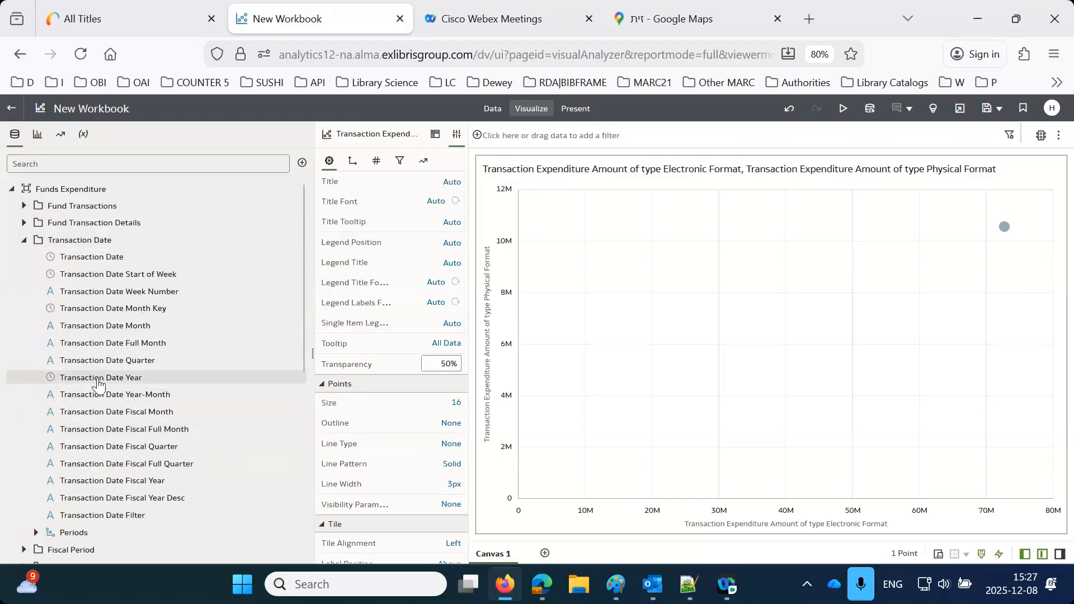
double_click(67, 378)
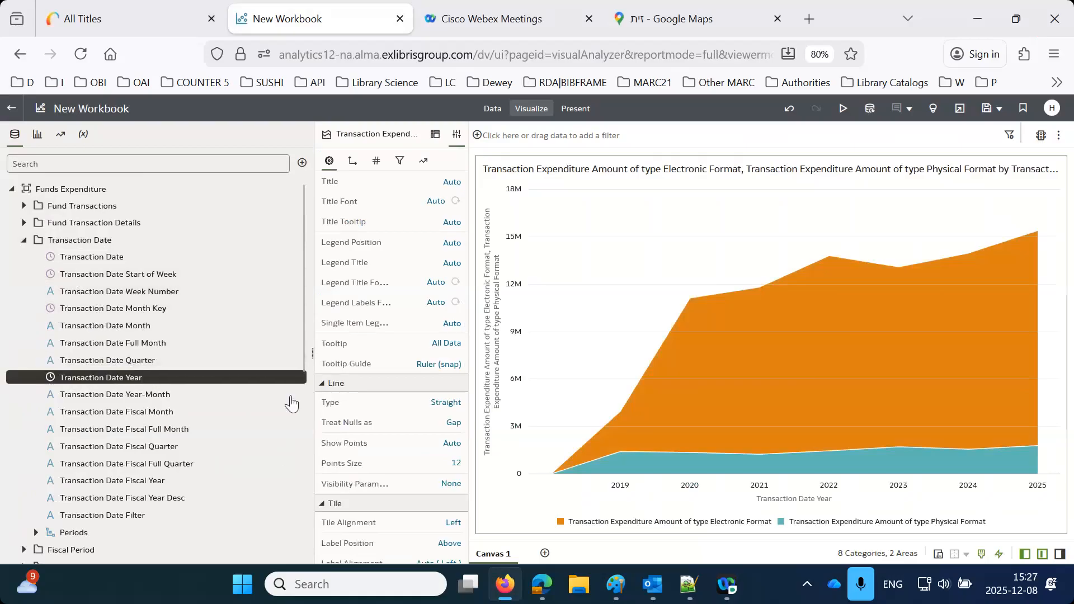
Change the visualization type of the expenditure chart to Line
mouse_move(298, 332)
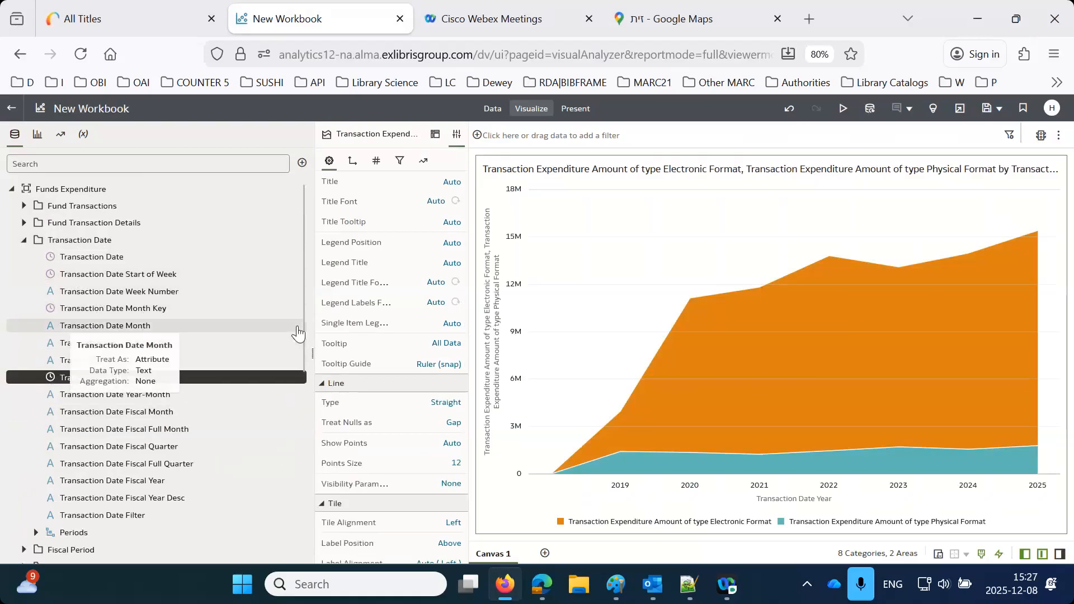
mouse_move(851, 376)
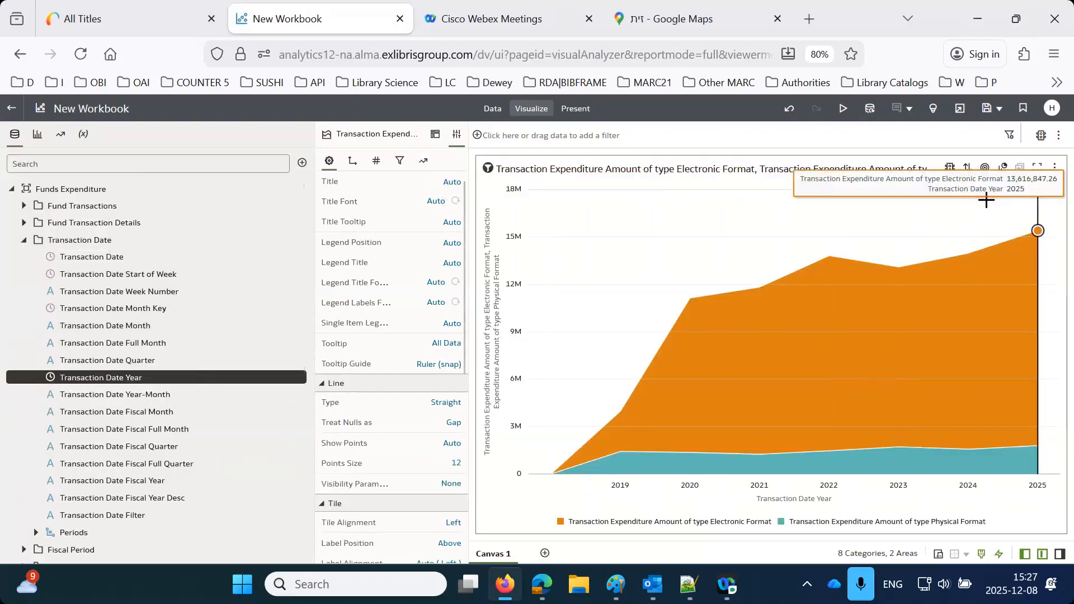
click(1003, 170)
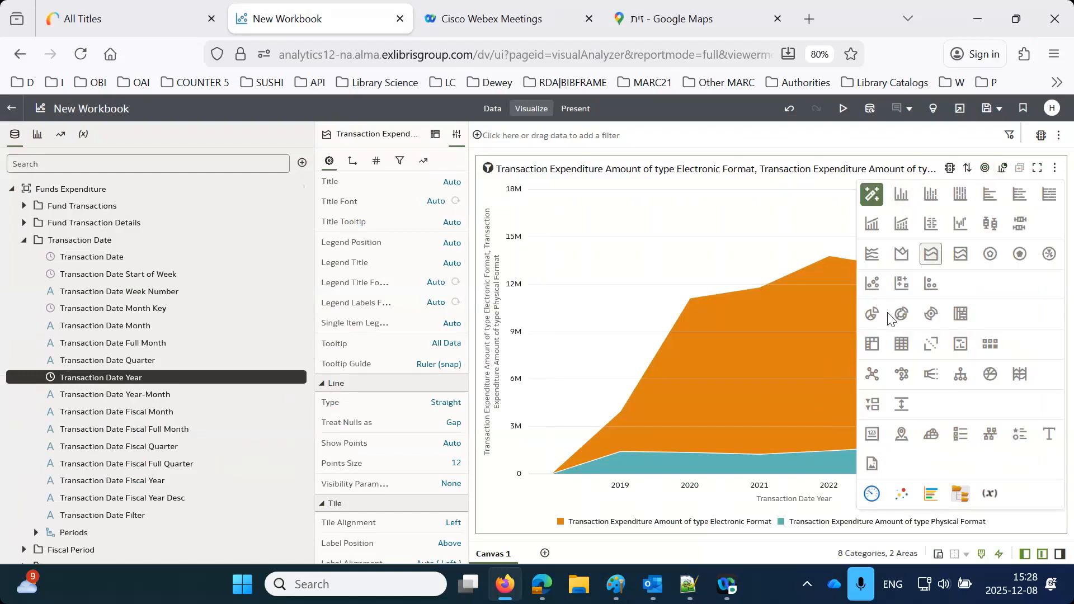
click(435, 136)
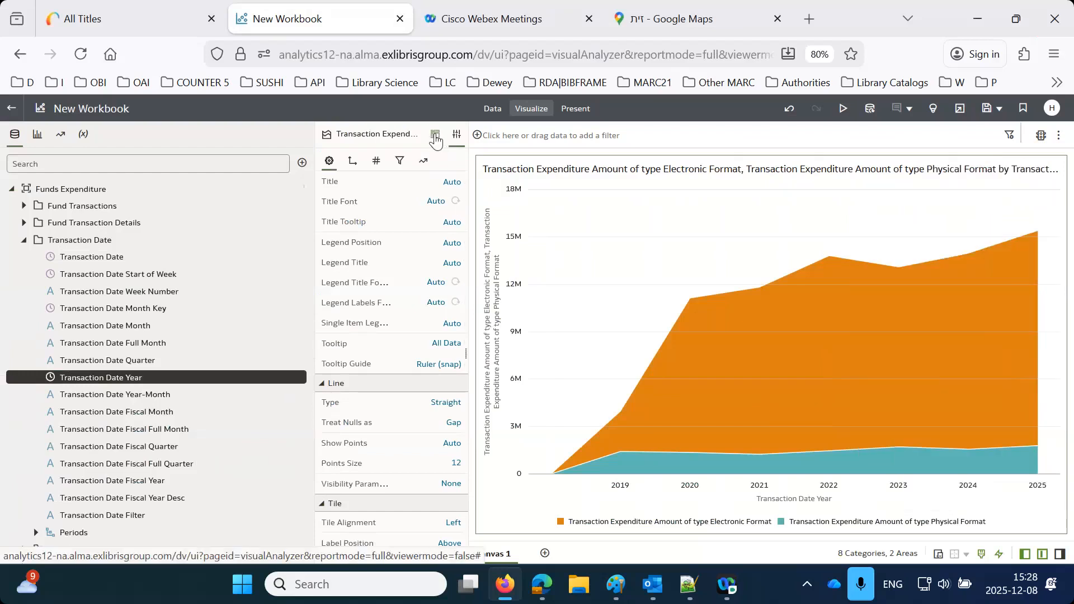
click(435, 137)
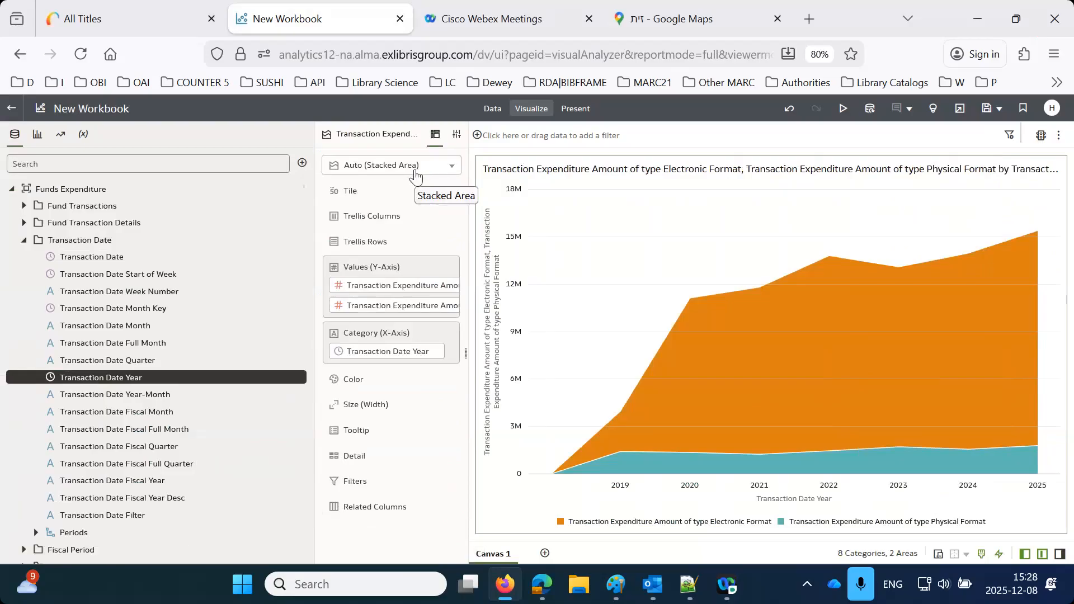
click(415, 169)
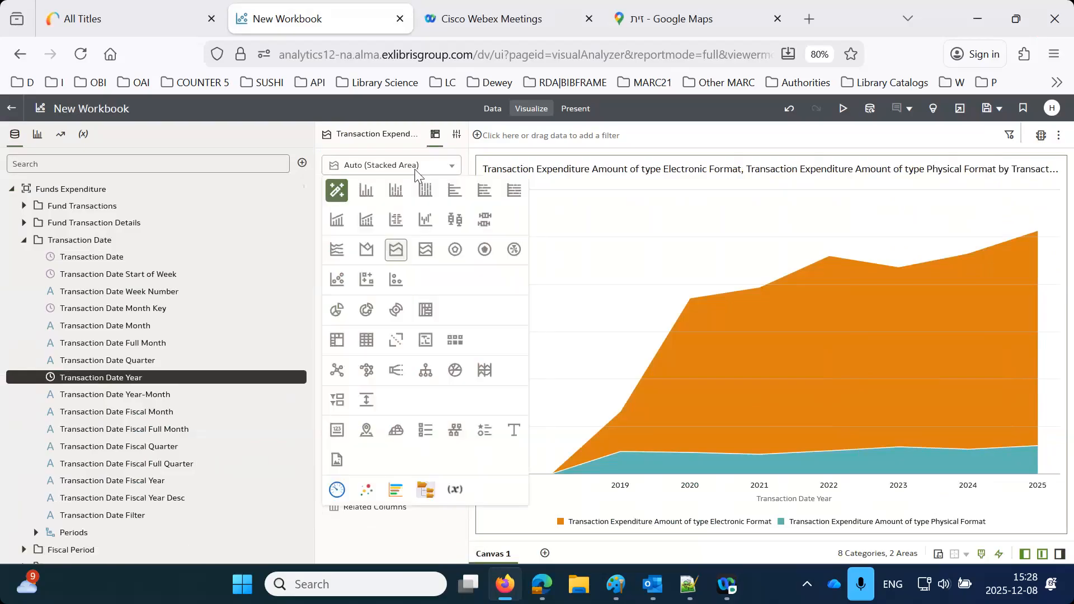
click(338, 251)
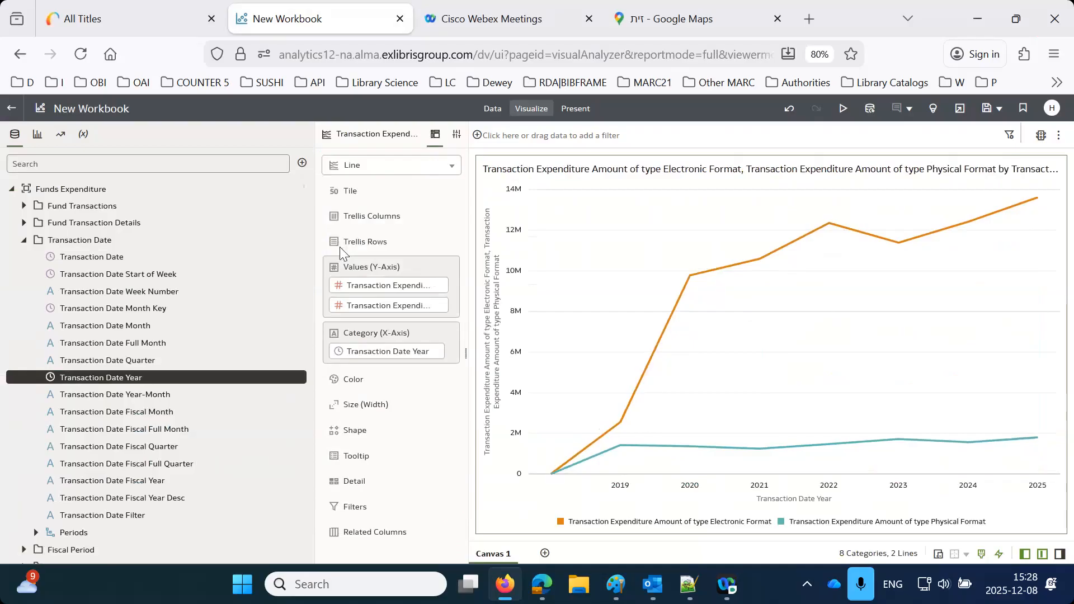
Create and apply an expression filter reading Transaction Date Year between '2019' and '2024'
mouse_move(1013, 205)
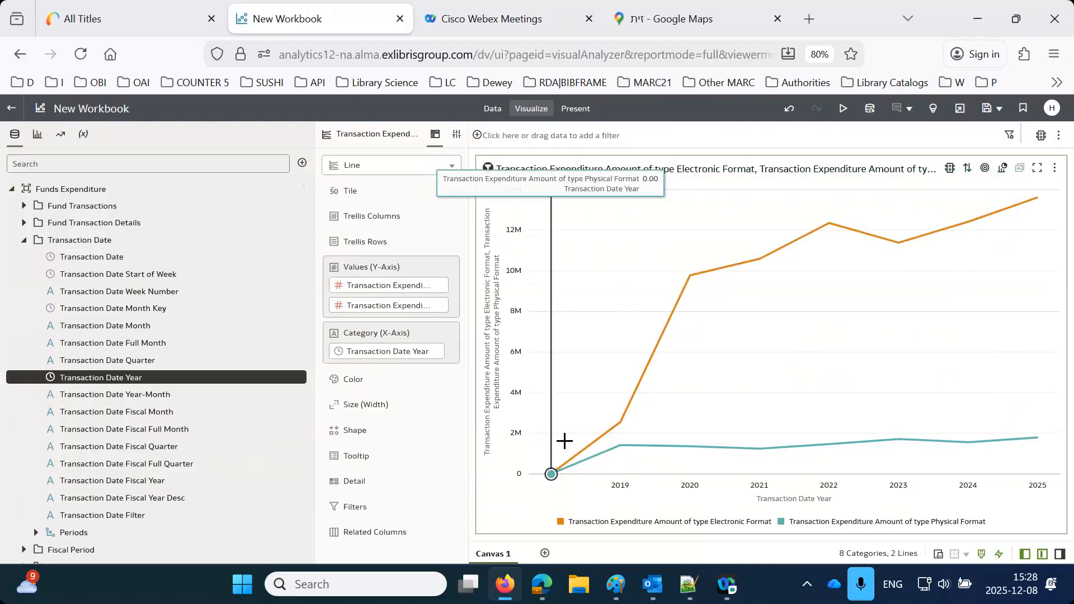
click(1011, 136)
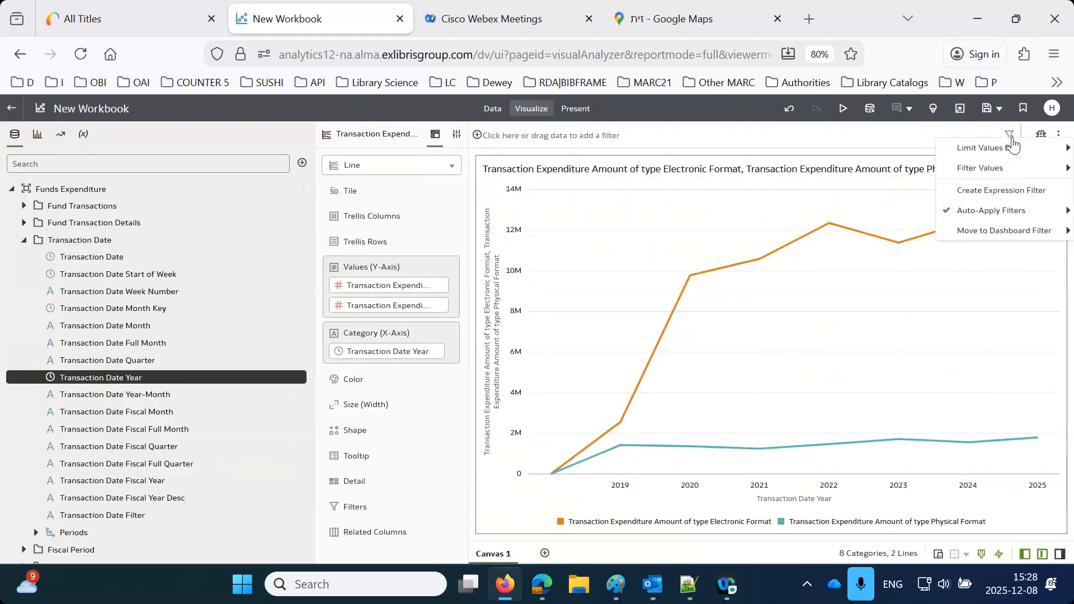
click(1023, 191)
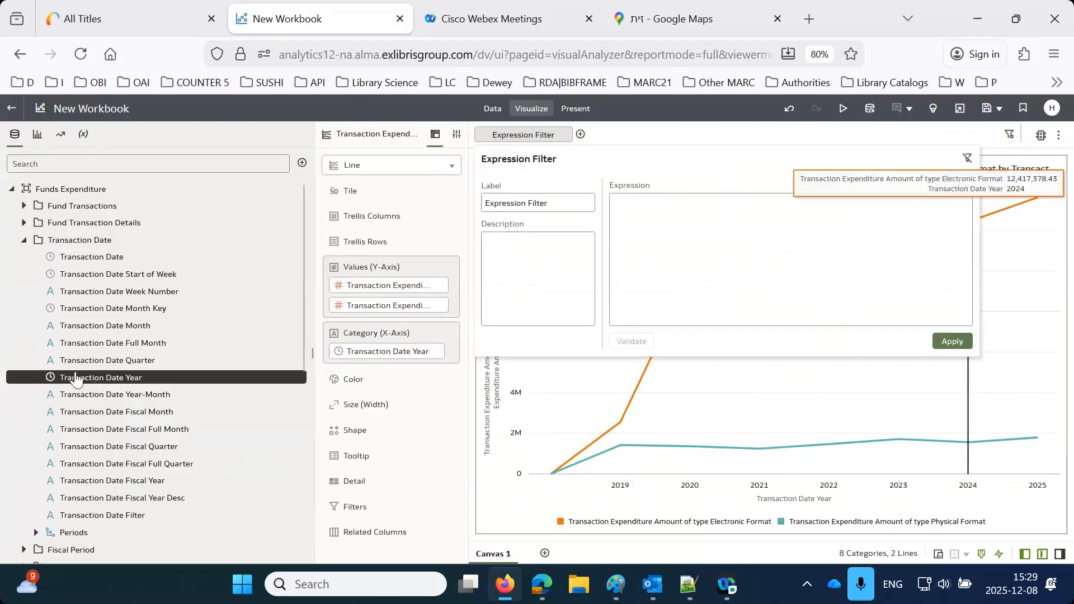
drag(78, 380, 670, 230)
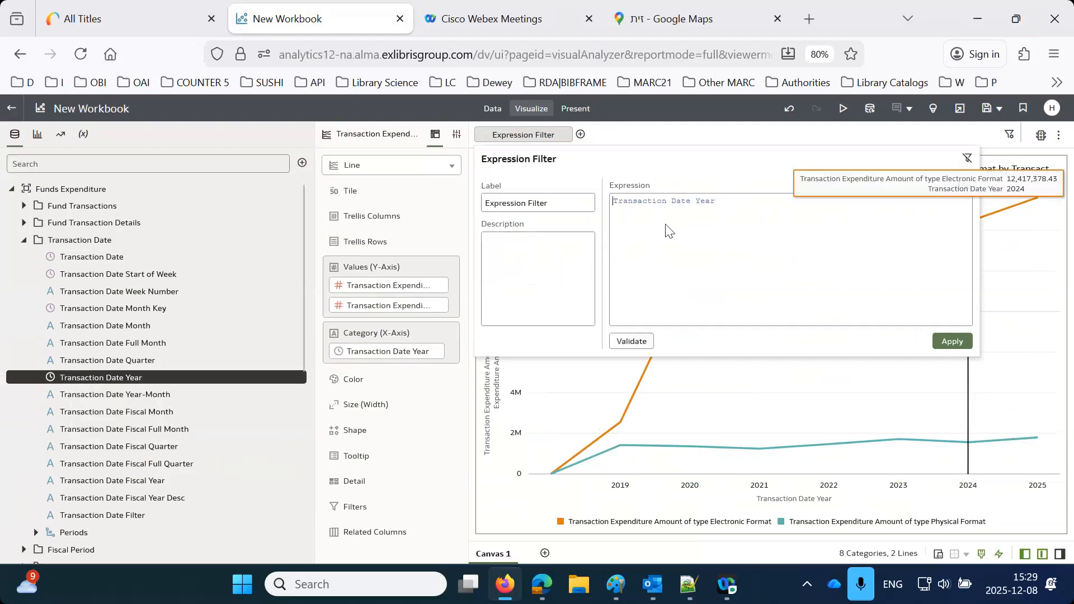
click(726, 203)
text(between)
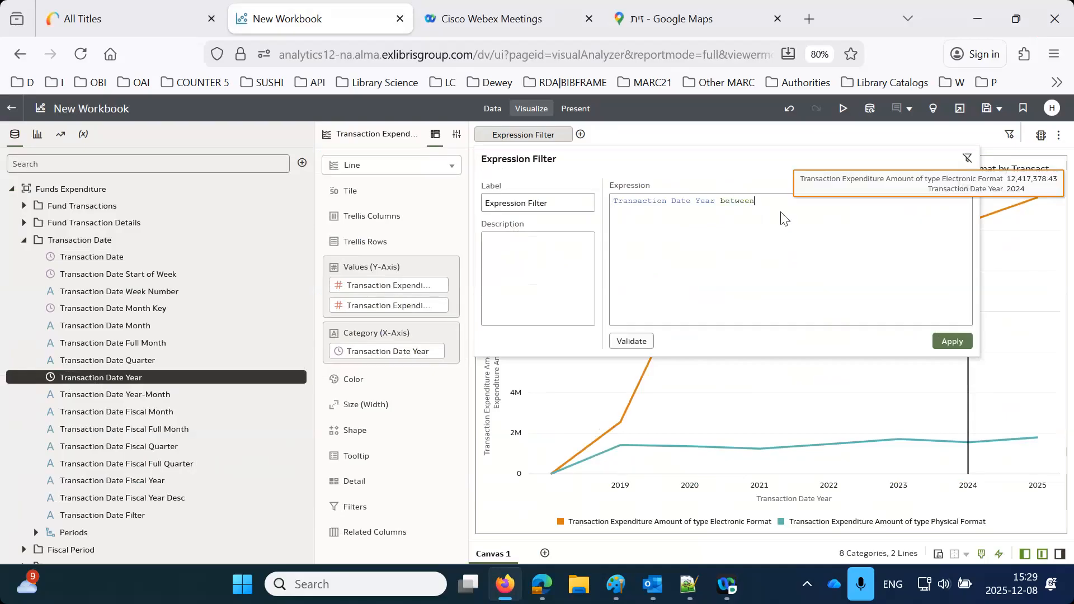
text( '2019' and '2024')
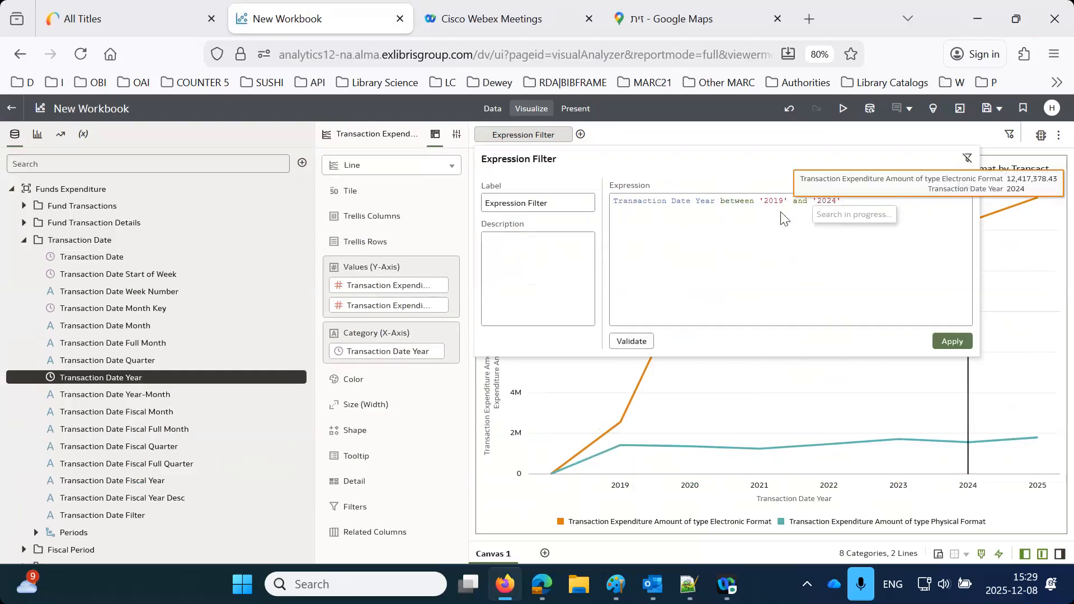
click(949, 340)
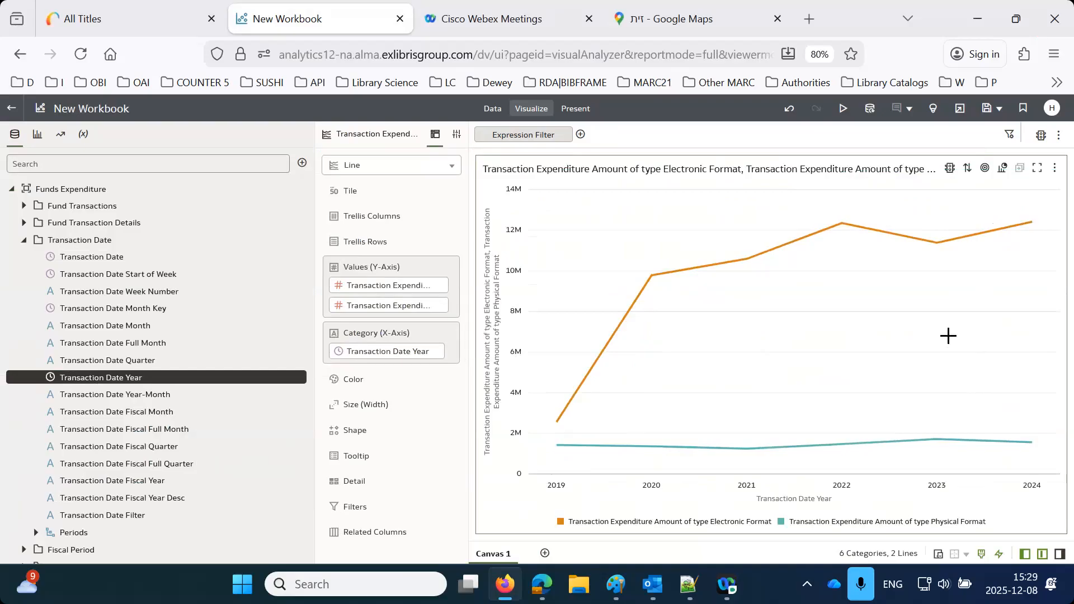
Add a Forecast statistic to the line chart and close the Google Maps browser tab
right_click(869, 289)
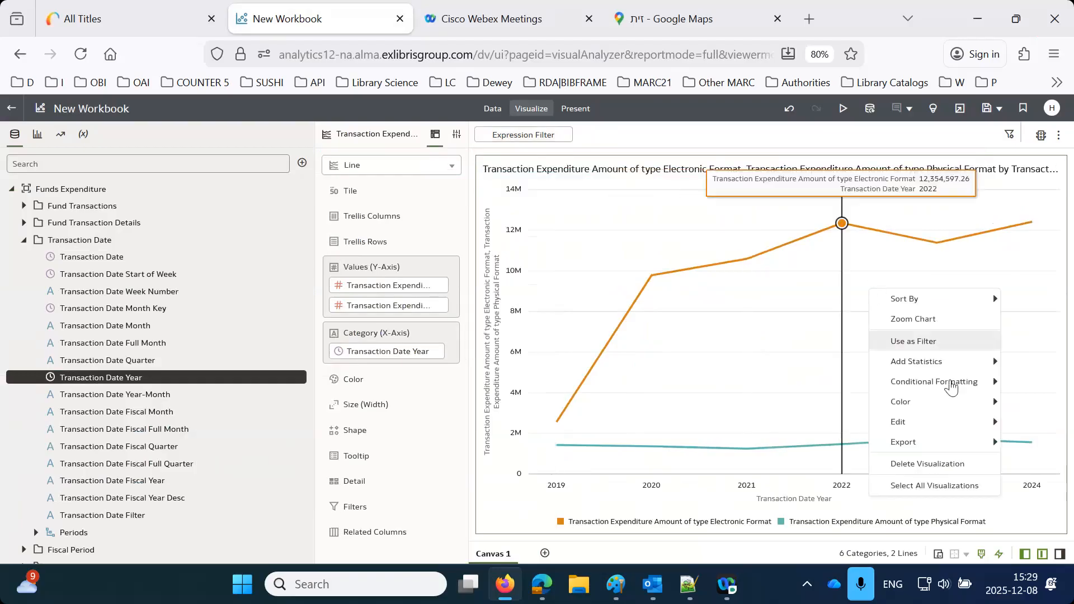
mouse_move(946, 369)
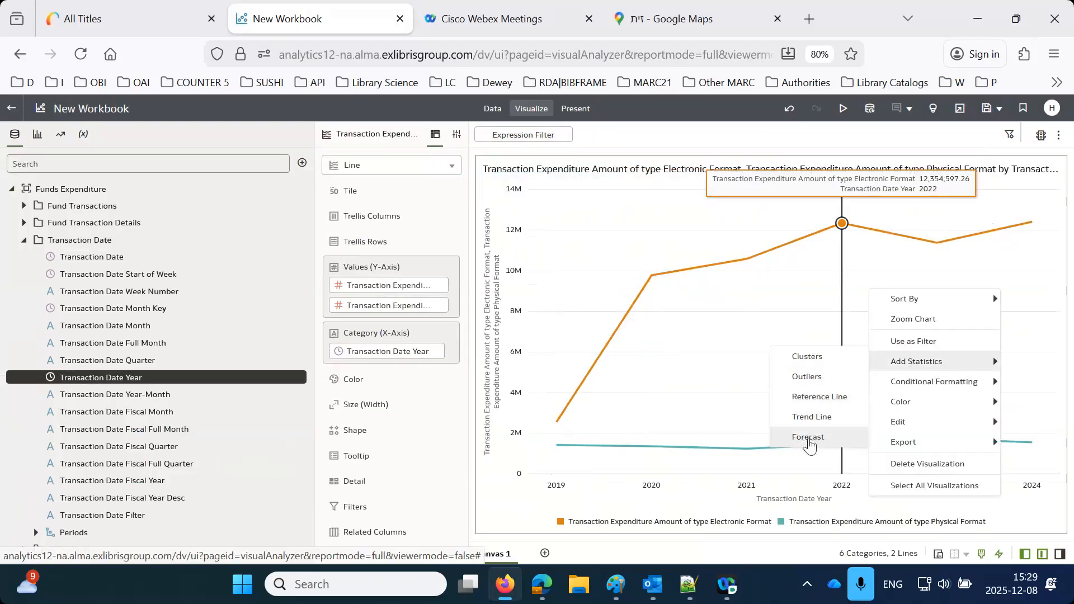
click(809, 441)
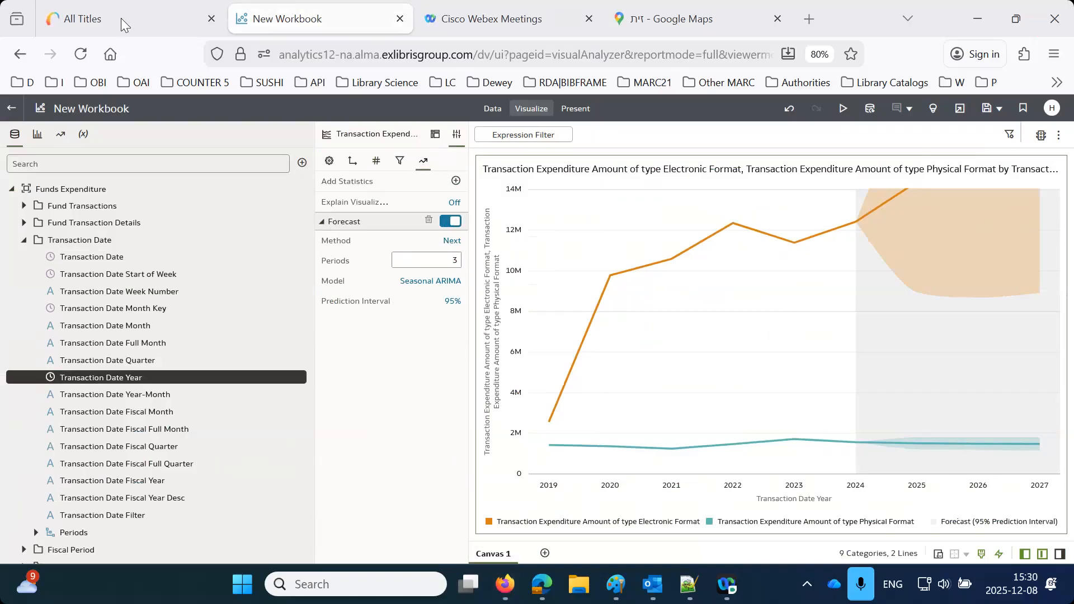
click(777, 19)
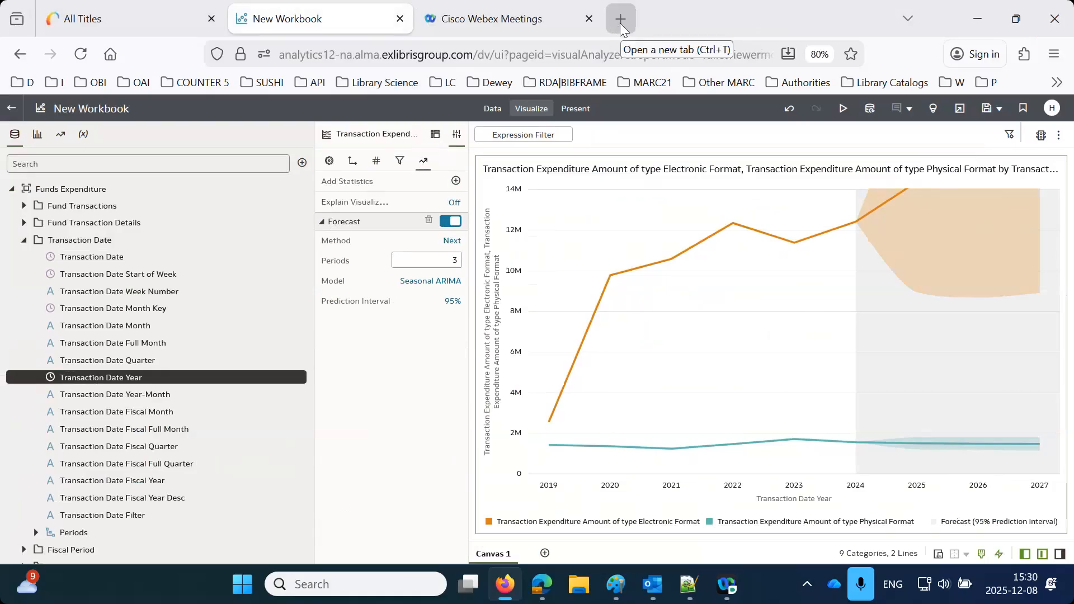
Set the forecast's model to ARIMA
click(430, 283)
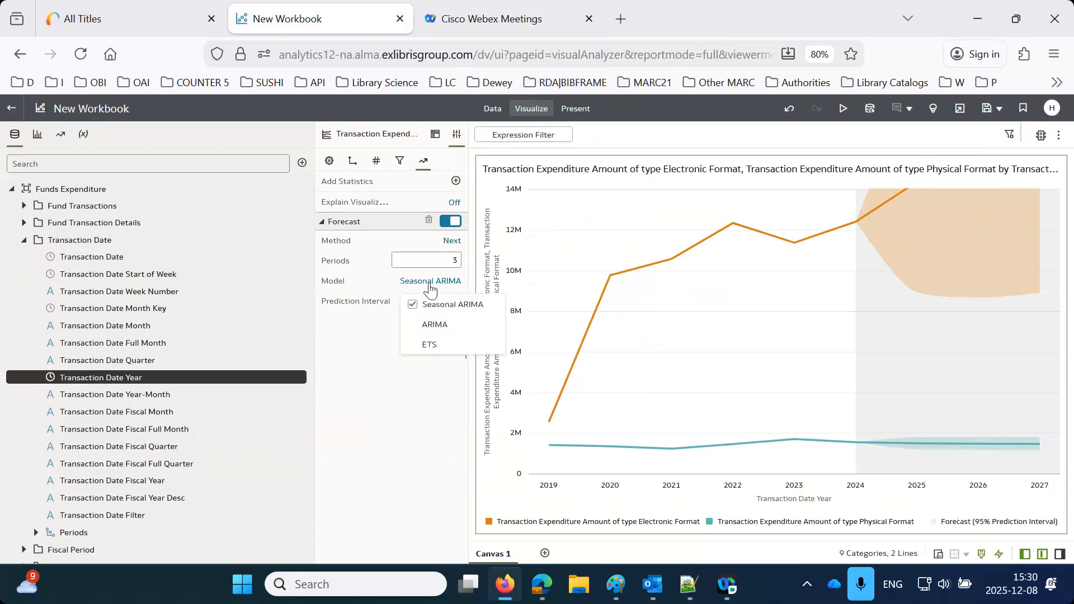
click(441, 327)
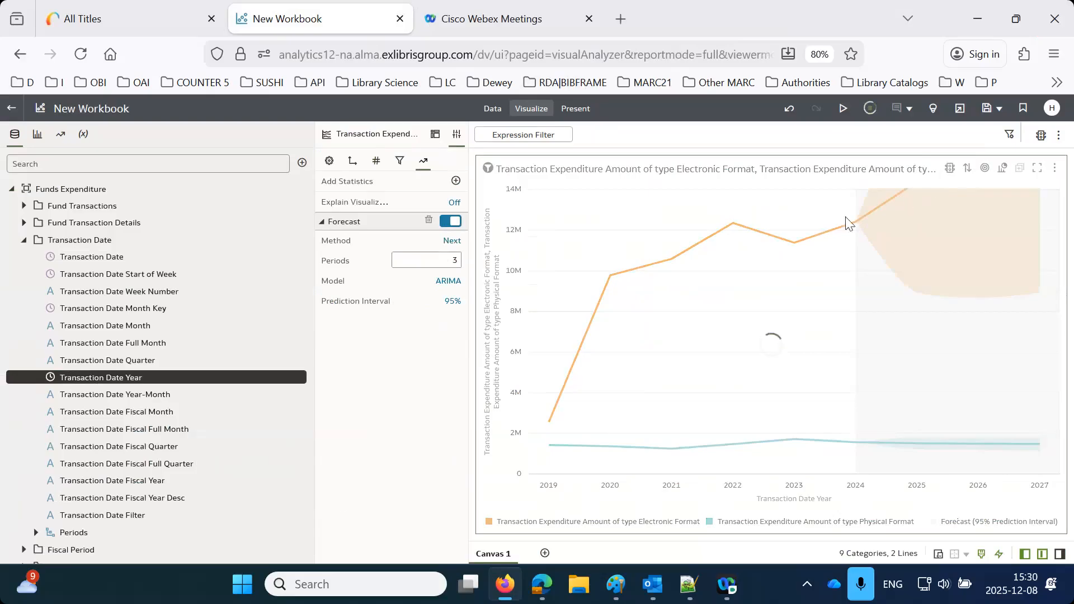
mouse_move(854, 231)
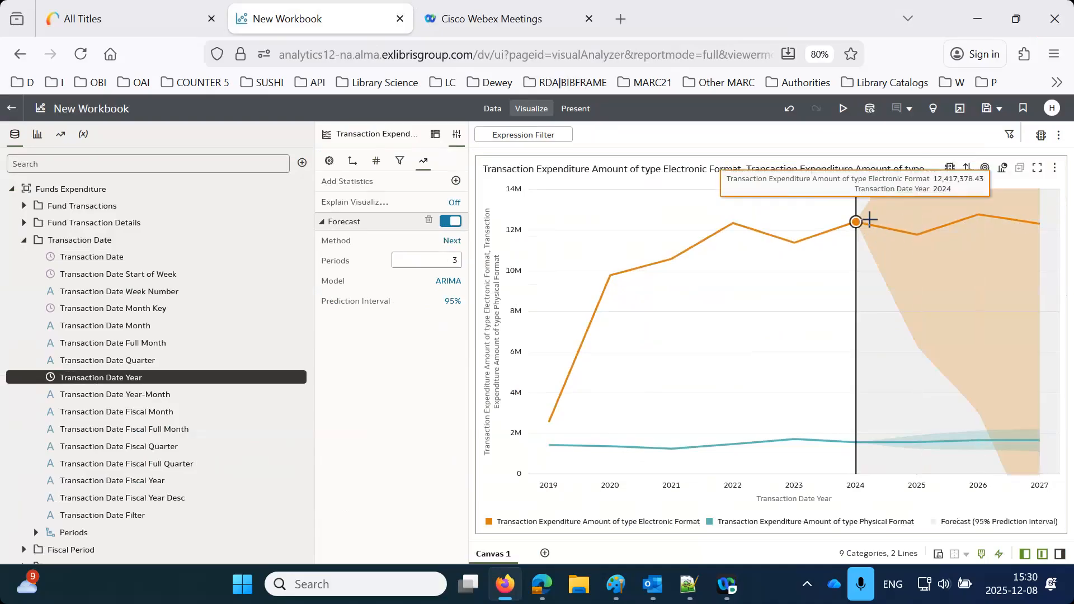
Compare the forecast models by switching to Seasonal ARIMA and ETS, and return the model to ARIMA
click(448, 282)
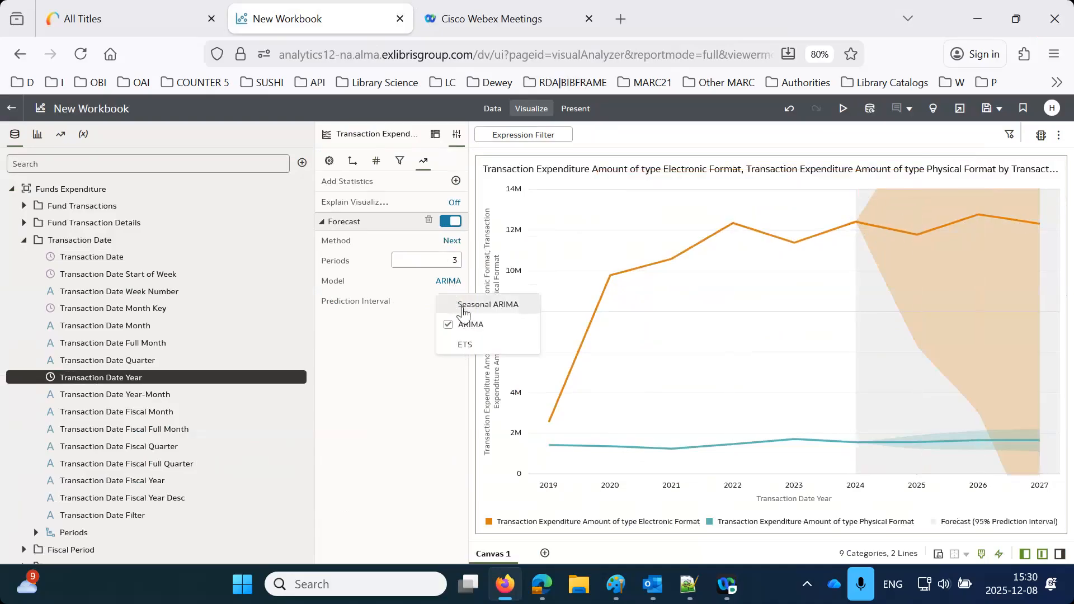
click(463, 304)
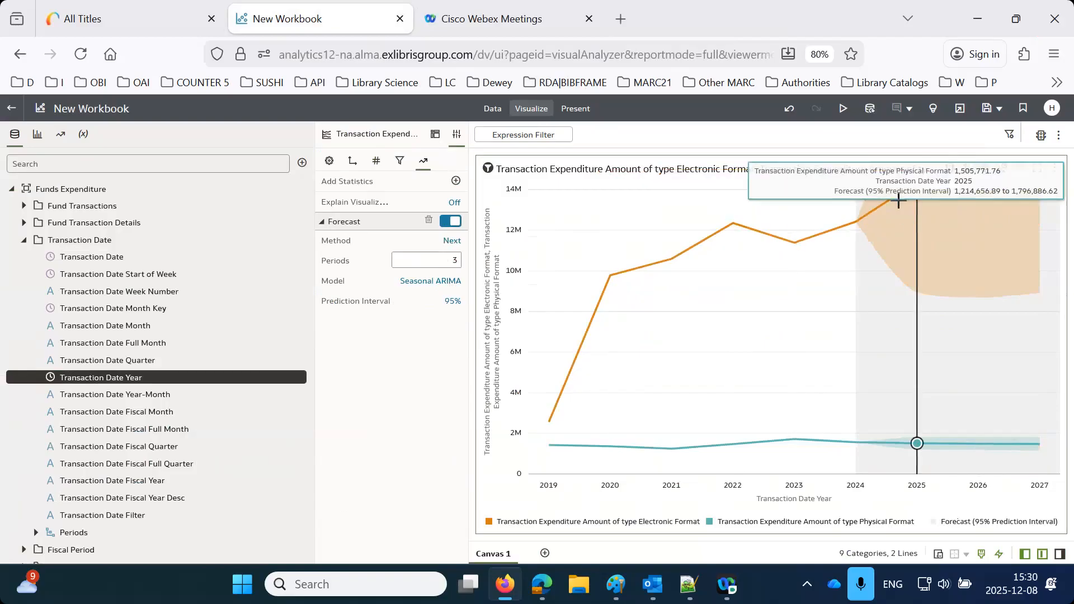
click(433, 290)
click(431, 348)
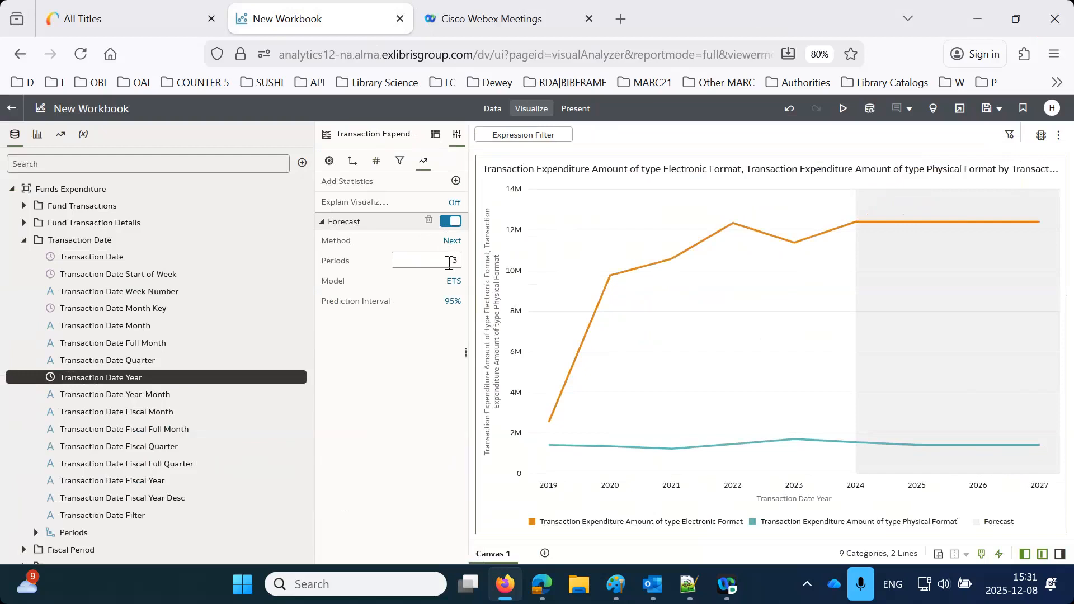
click(454, 283)
click(481, 325)
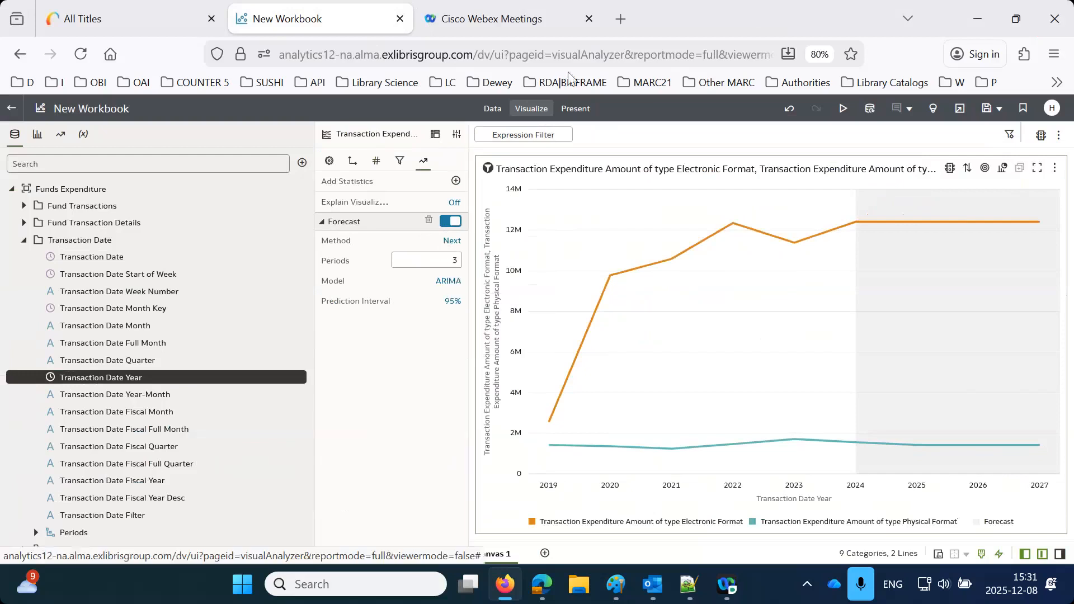
Search the web for "arima ets forecast" in a new browser tab
click(621, 19)
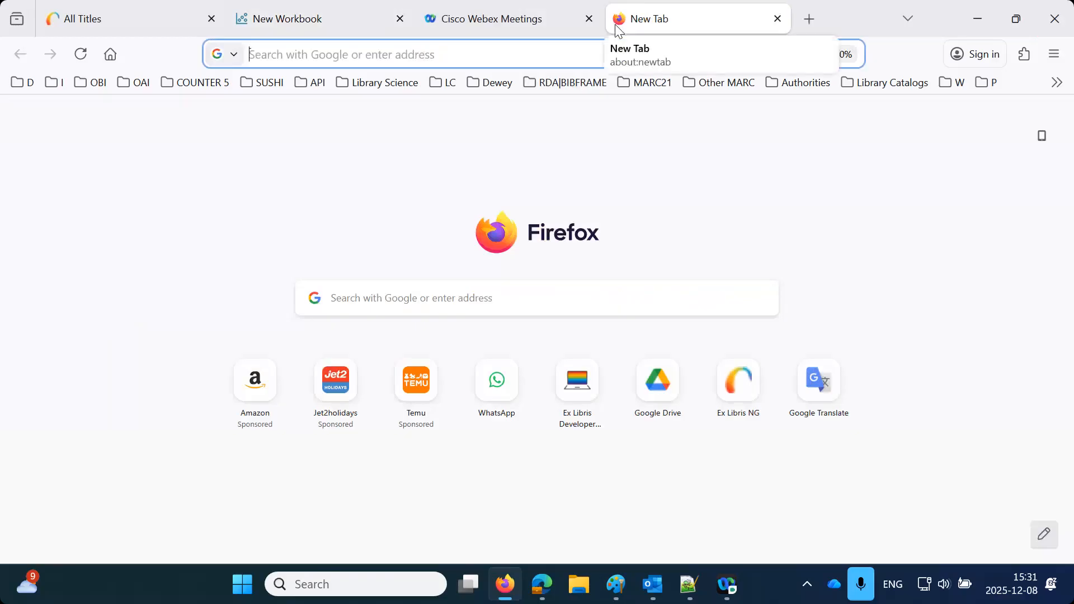
text(arima )
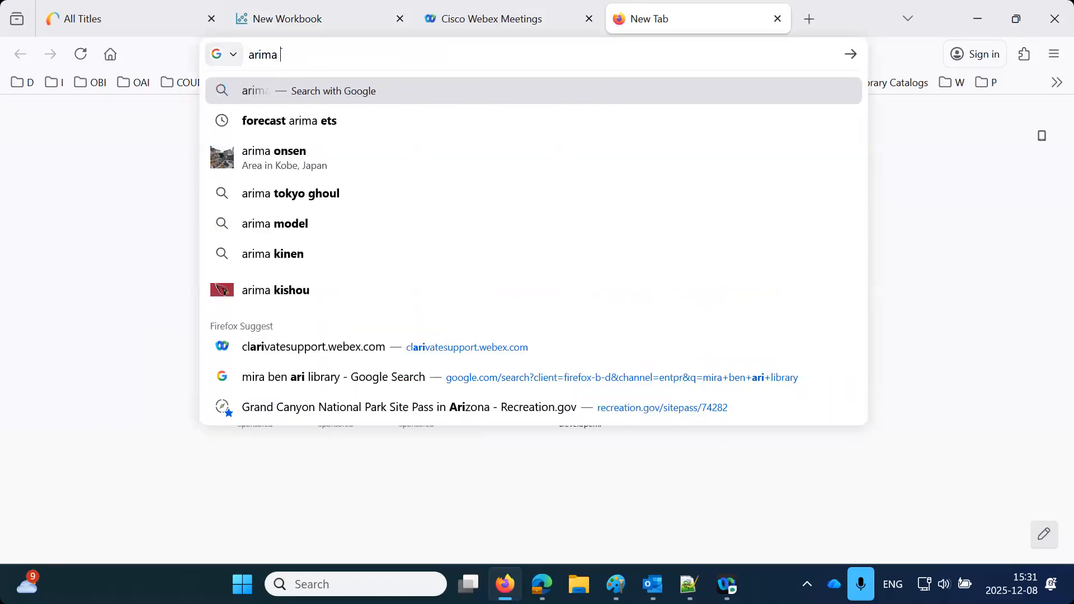
text(ets)
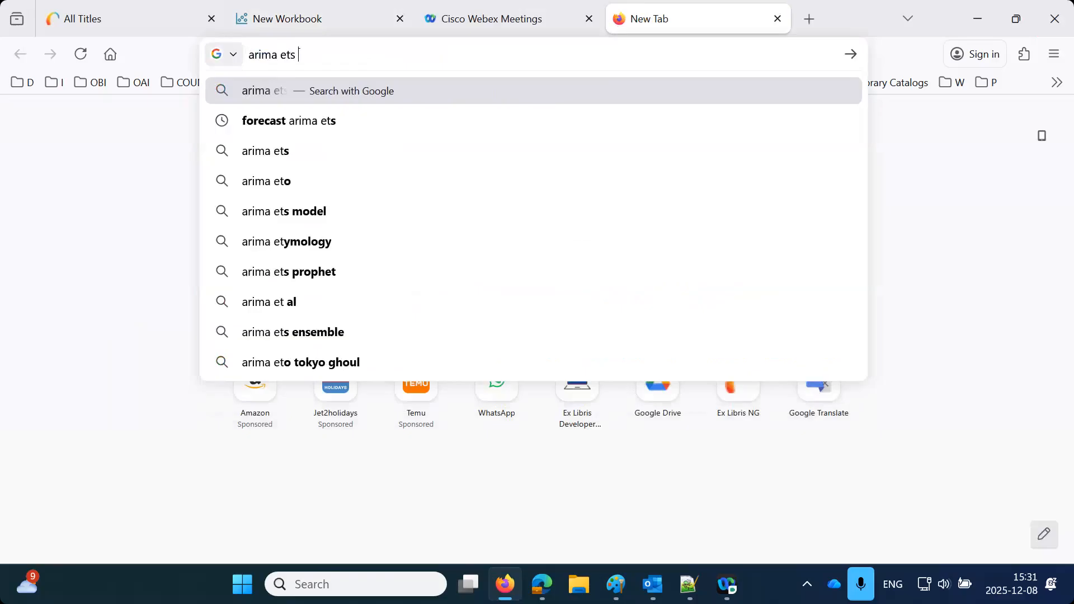
text( forecast)
key(Return)
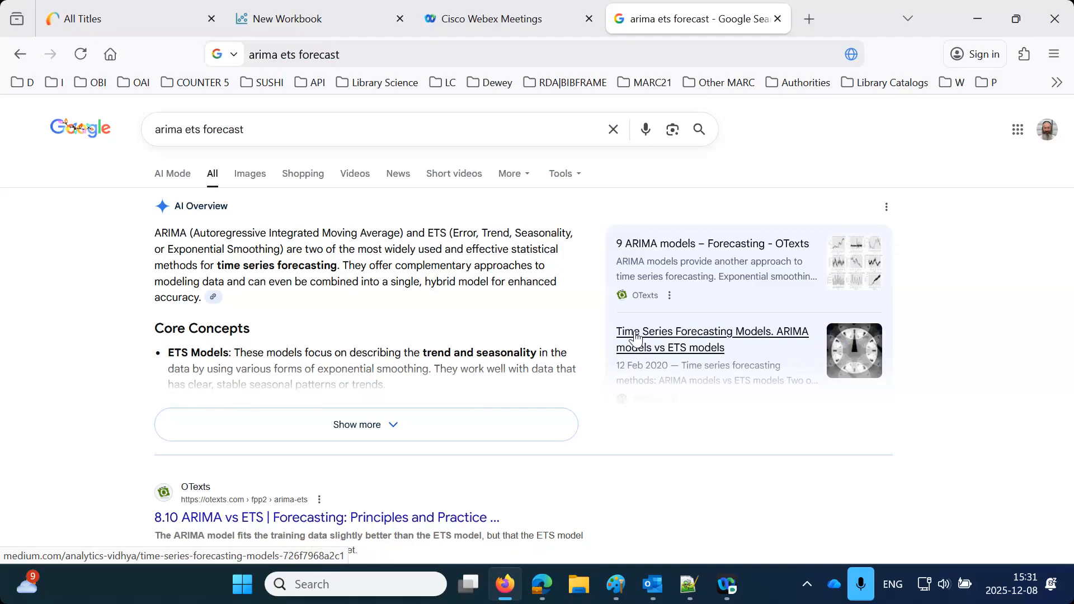
Return to the workbook and set the forecast to 6 periods with the ETS model
click(331, 14)
drag(443, 263, 467, 260)
text(6)
key(Return)
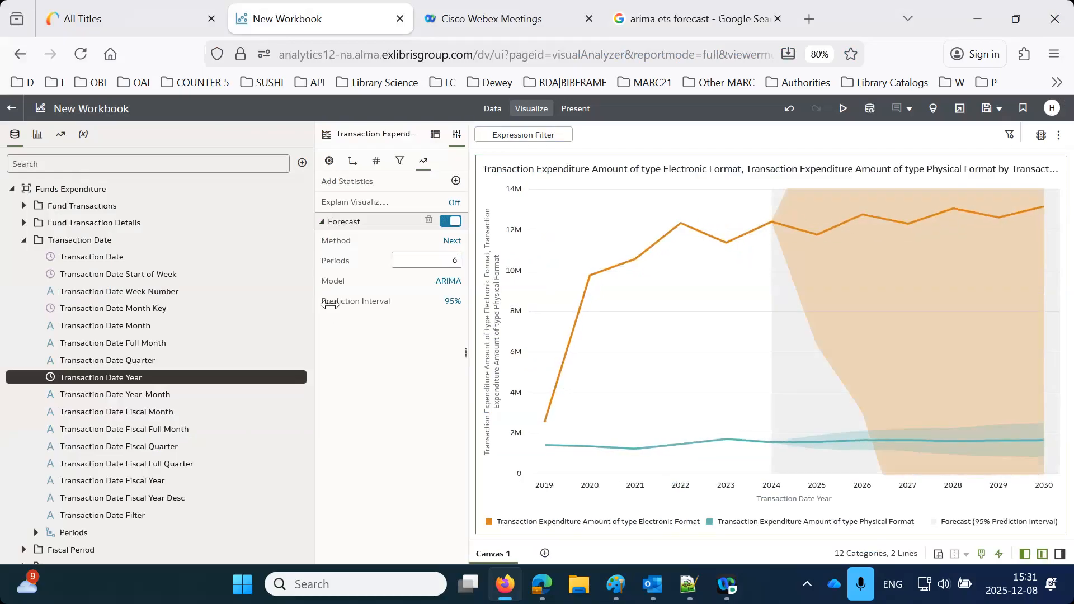
click(442, 289)
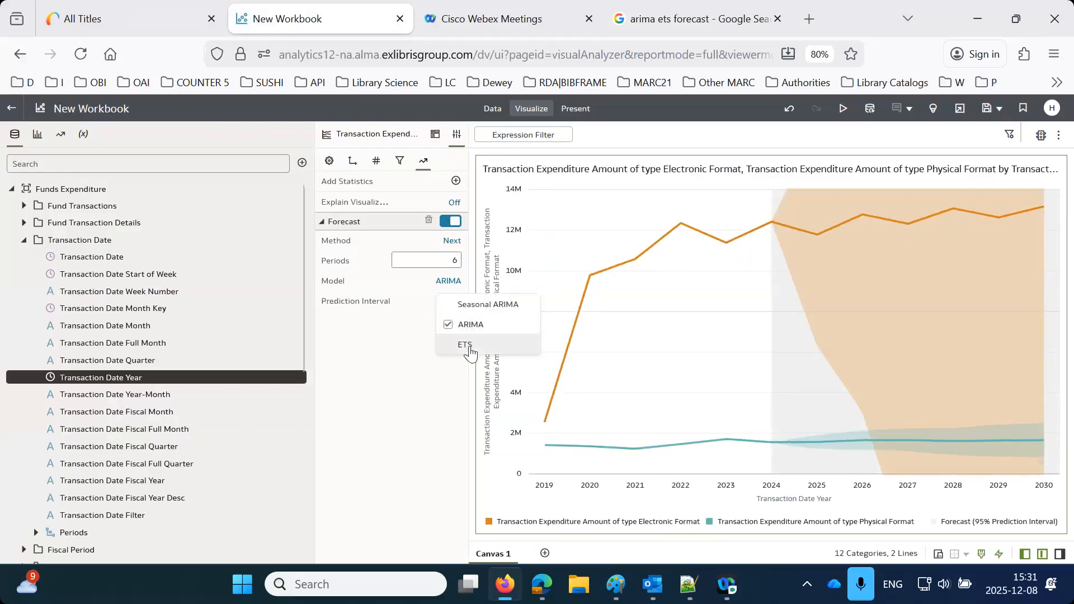
click(466, 346)
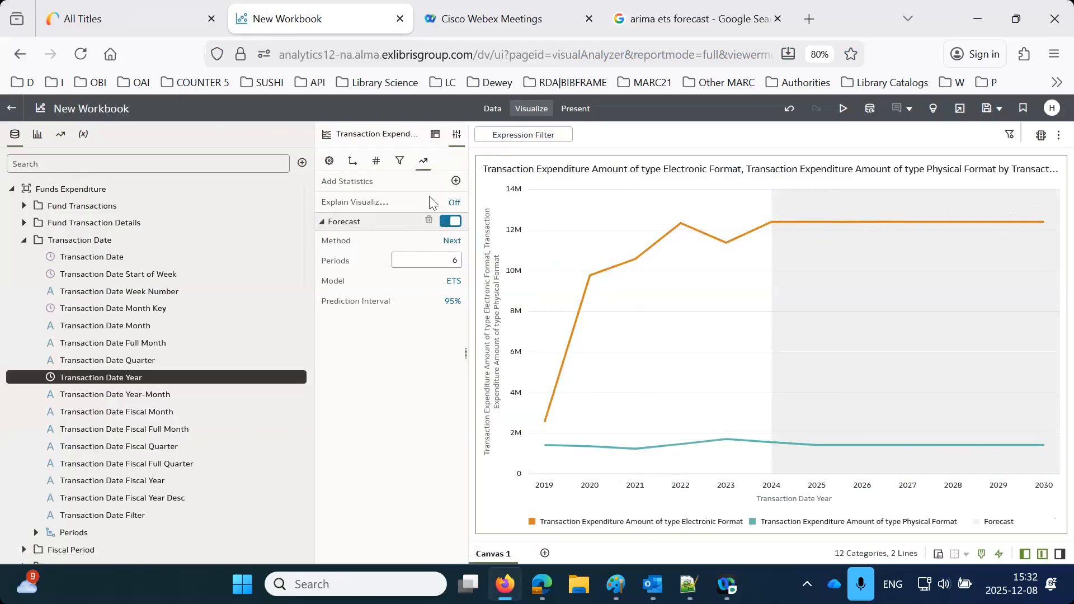
click(456, 181)
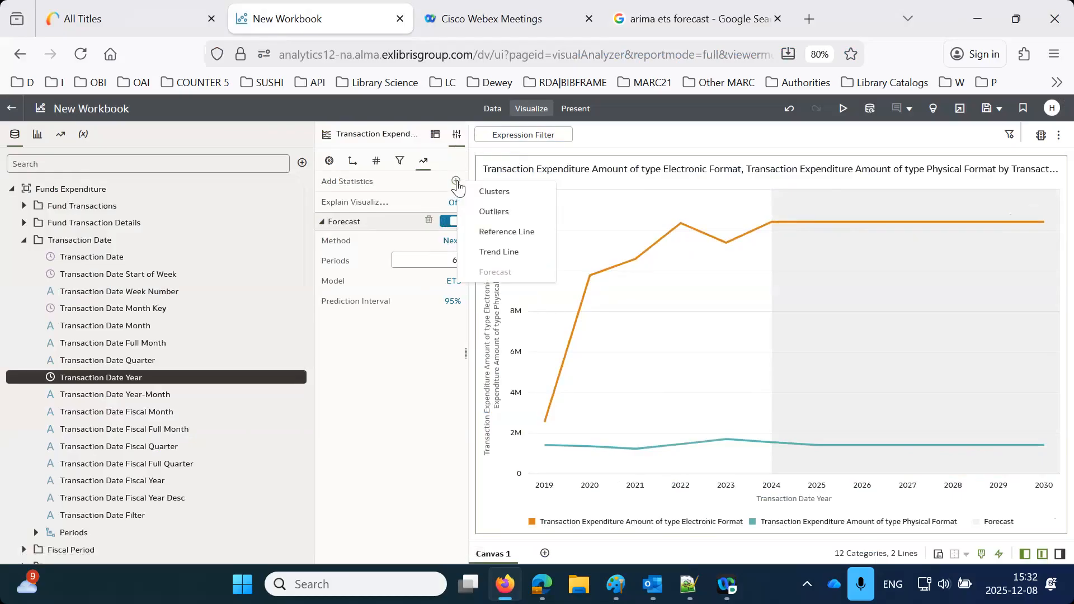
right_click(804, 265)
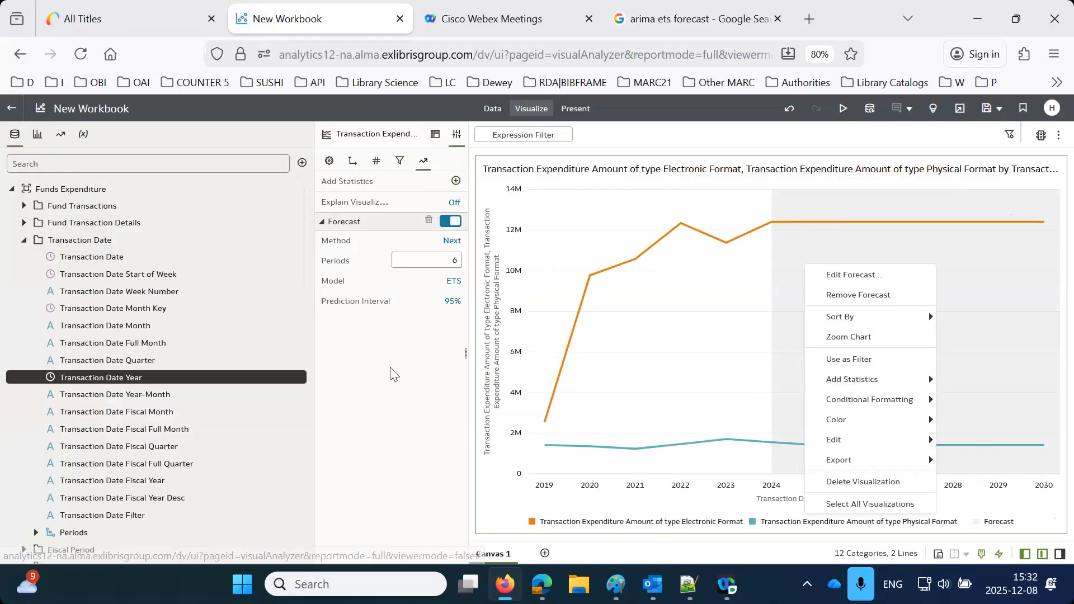
click(415, 392)
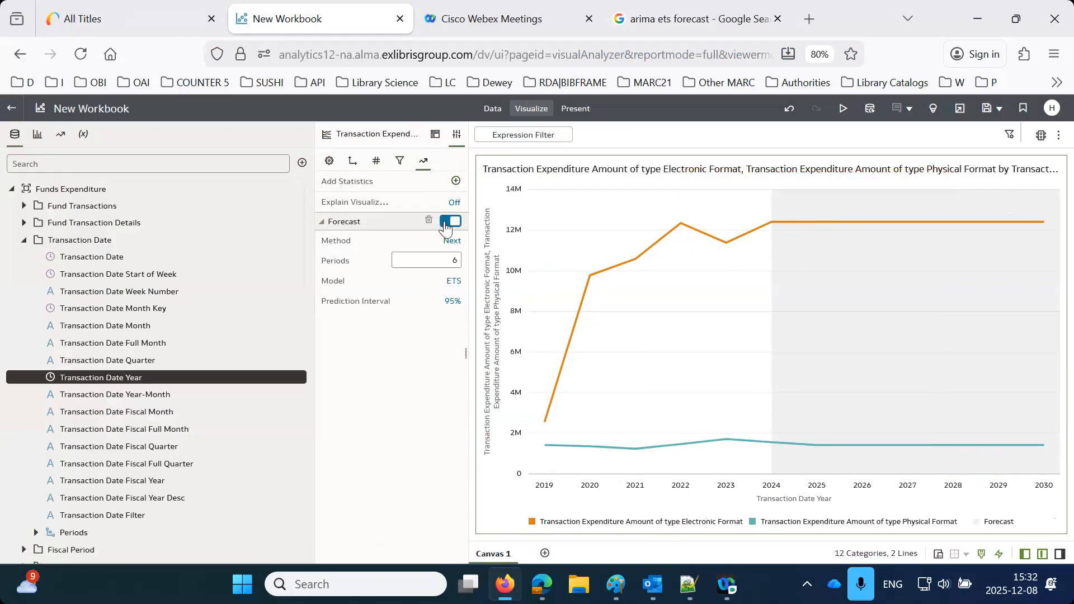
Turn the forecast off and on again, and remove it from the line chart
click(450, 221)
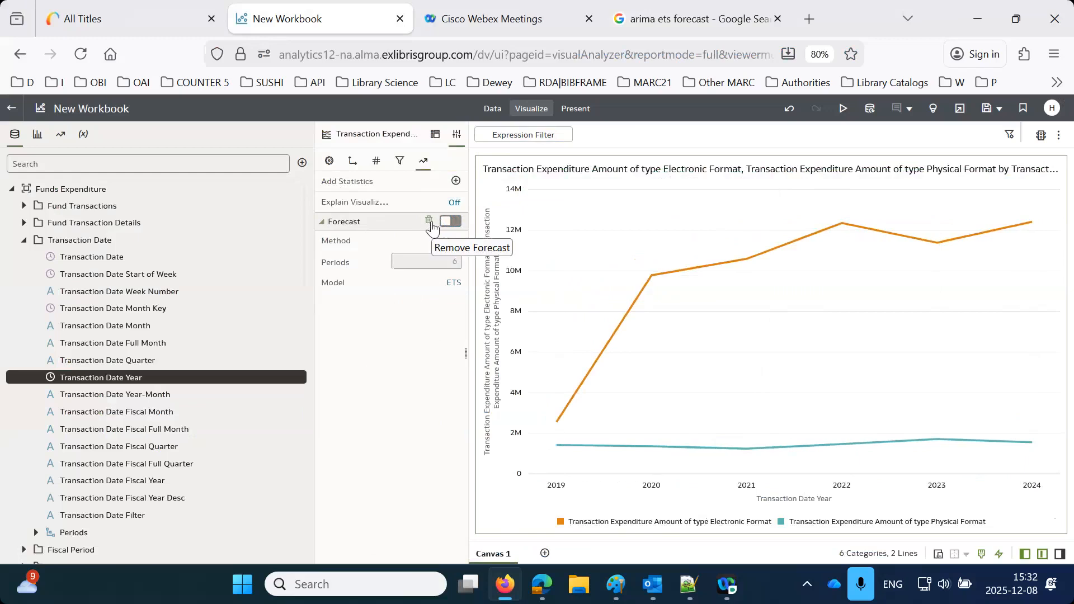
click(457, 224)
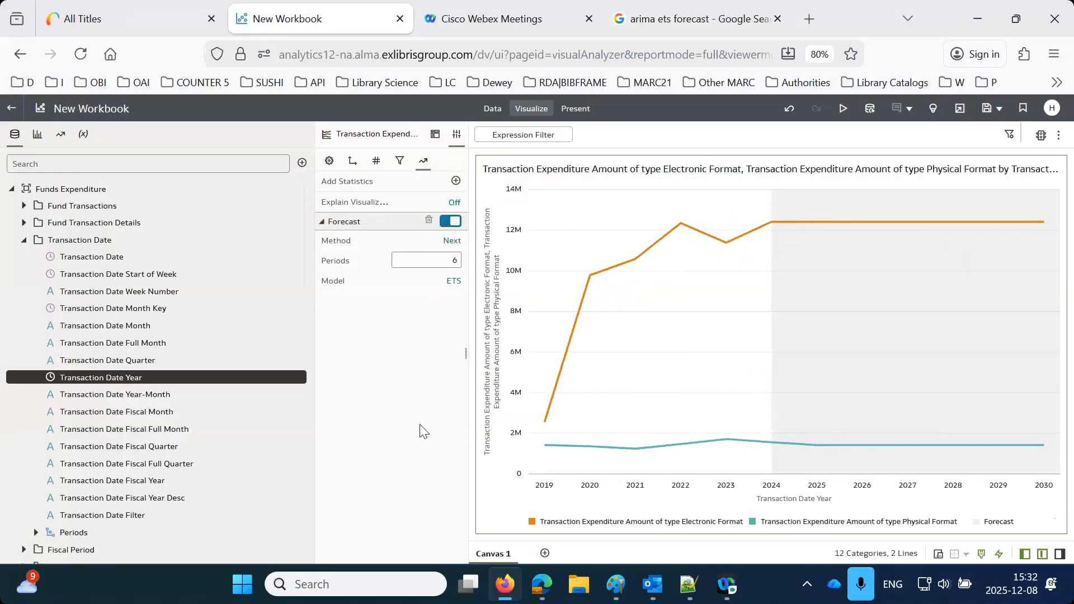
click(429, 221)
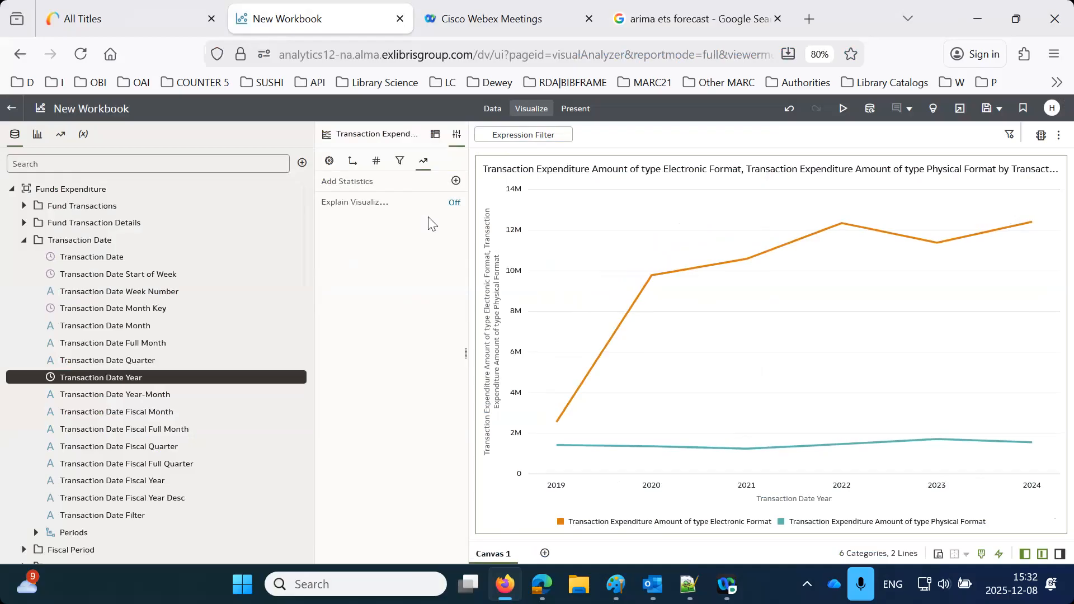
click(436, 137)
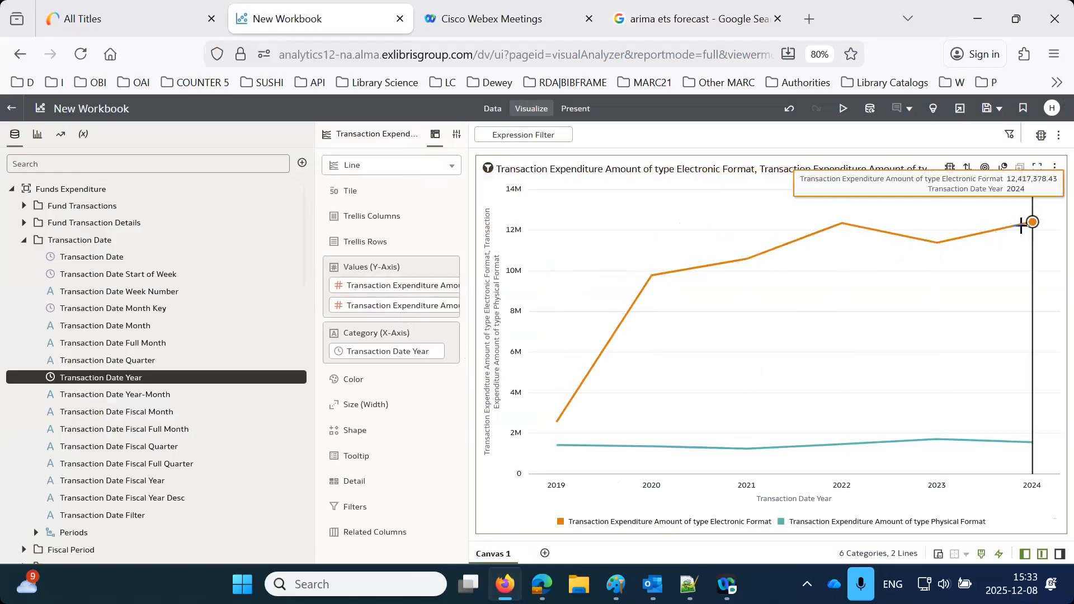
right_click(920, 308)
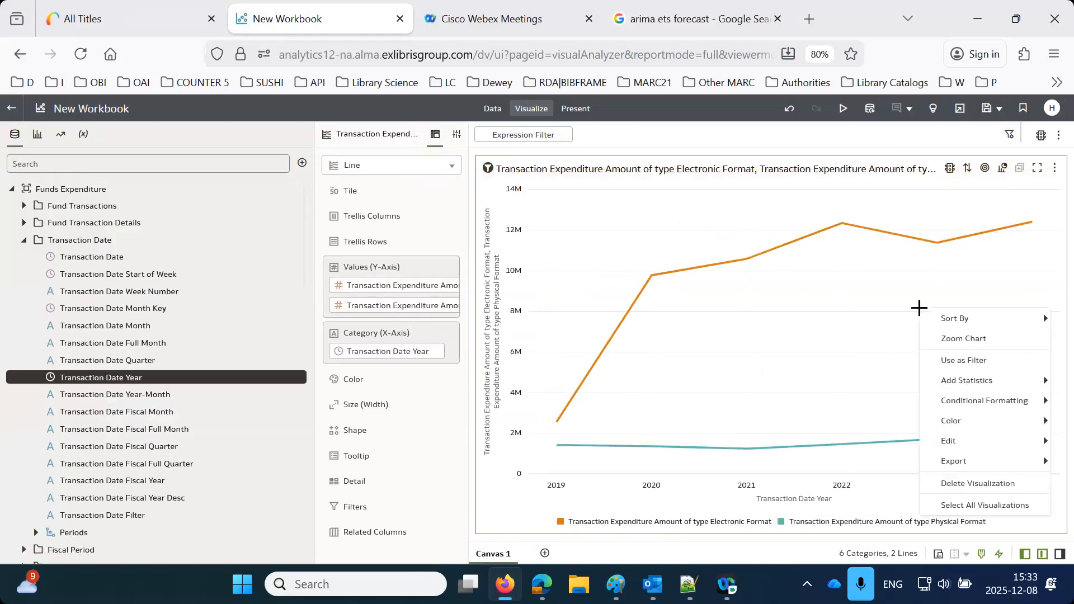
mouse_move(987, 383)
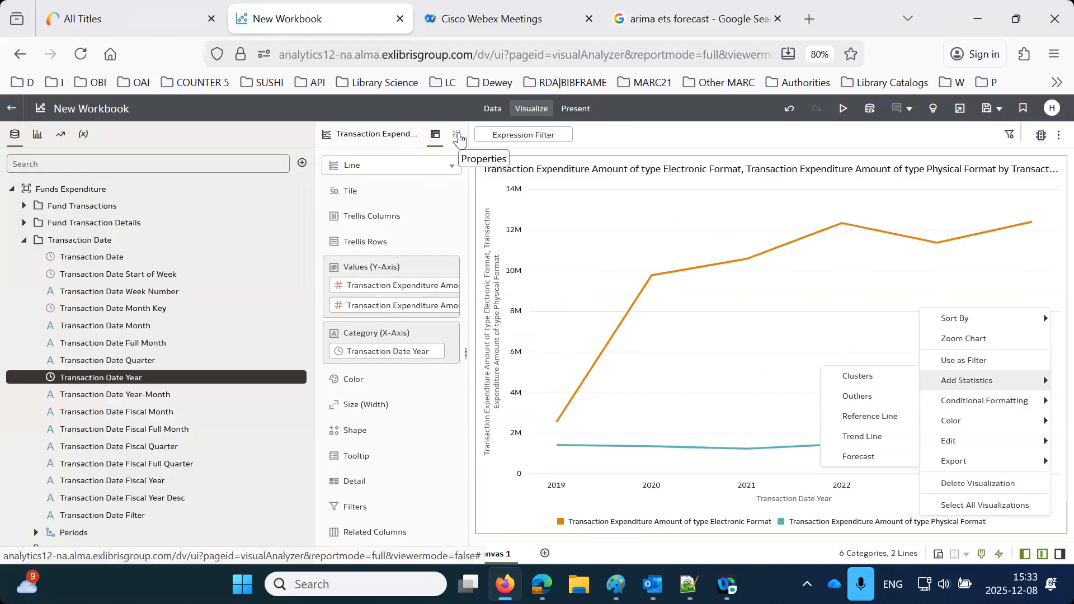
Add a Trend Line statistic to the expenditure line chart
click(458, 136)
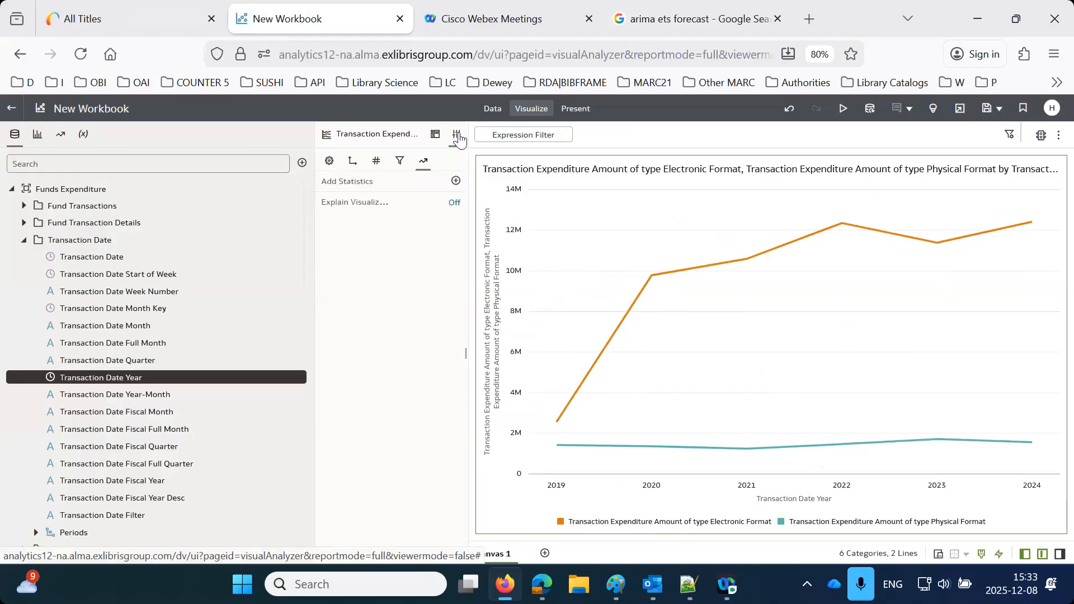
click(457, 181)
click(499, 253)
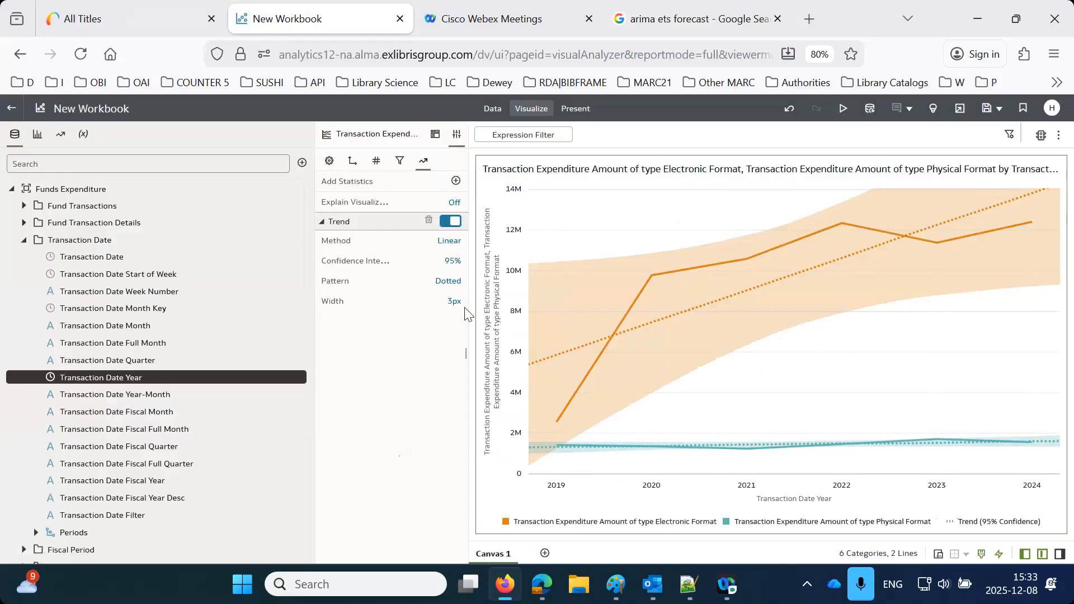
Try the Dashed and Solid patterns on the trend line, settle on Dashed, and set its width to 5px
click(451, 282)
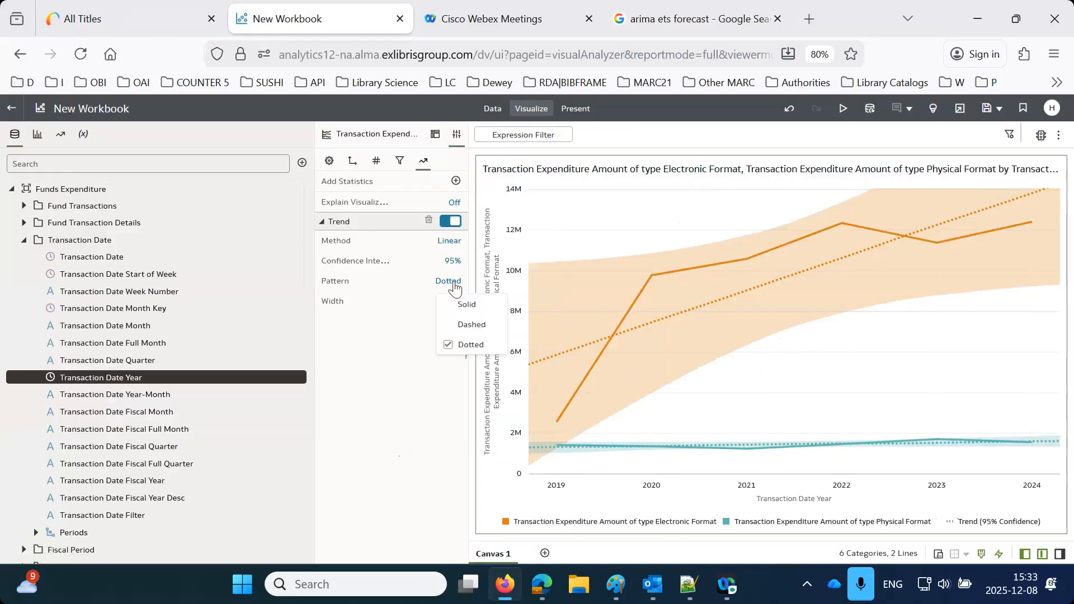
click(470, 324)
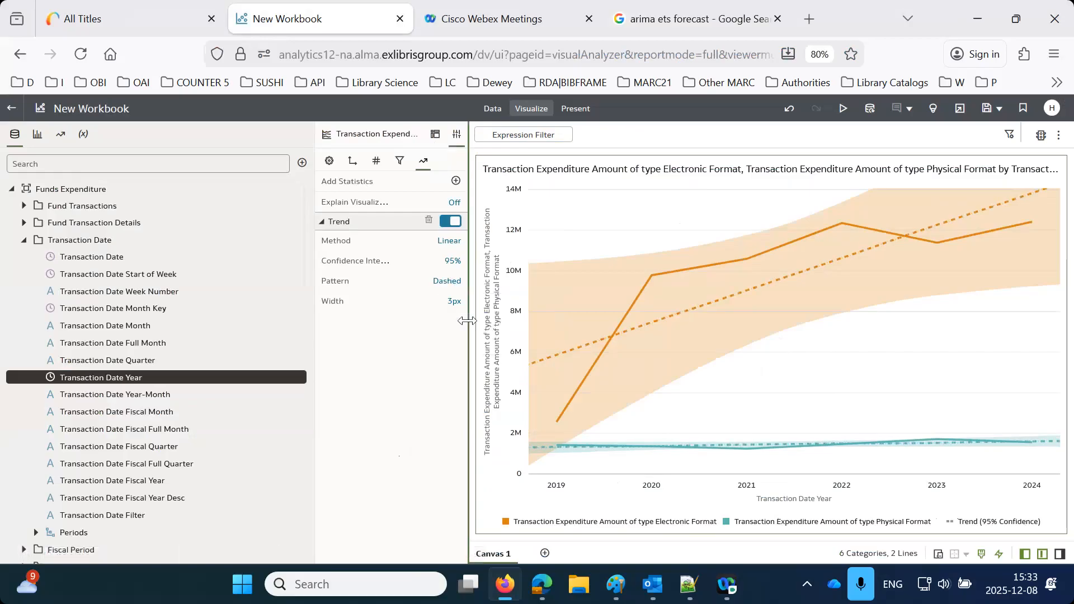
click(451, 282)
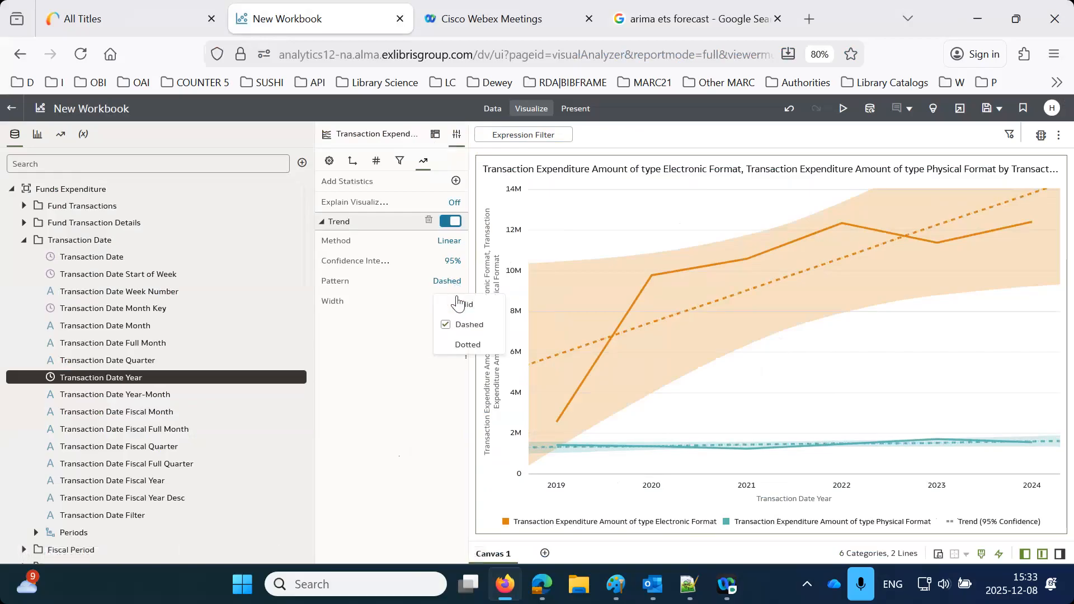
click(459, 304)
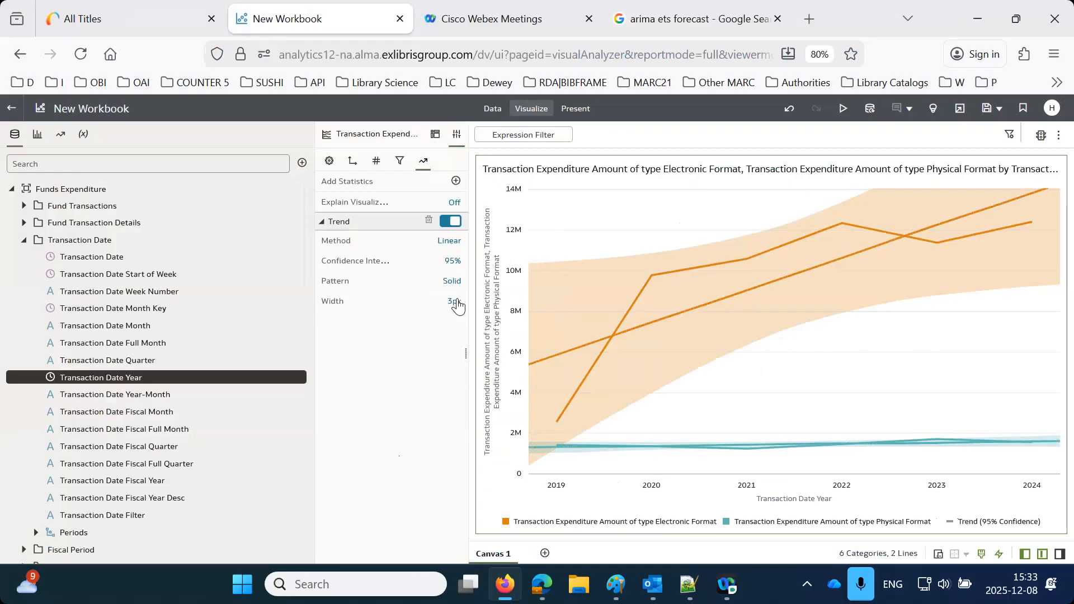
click(453, 281)
click(469, 327)
click(453, 302)
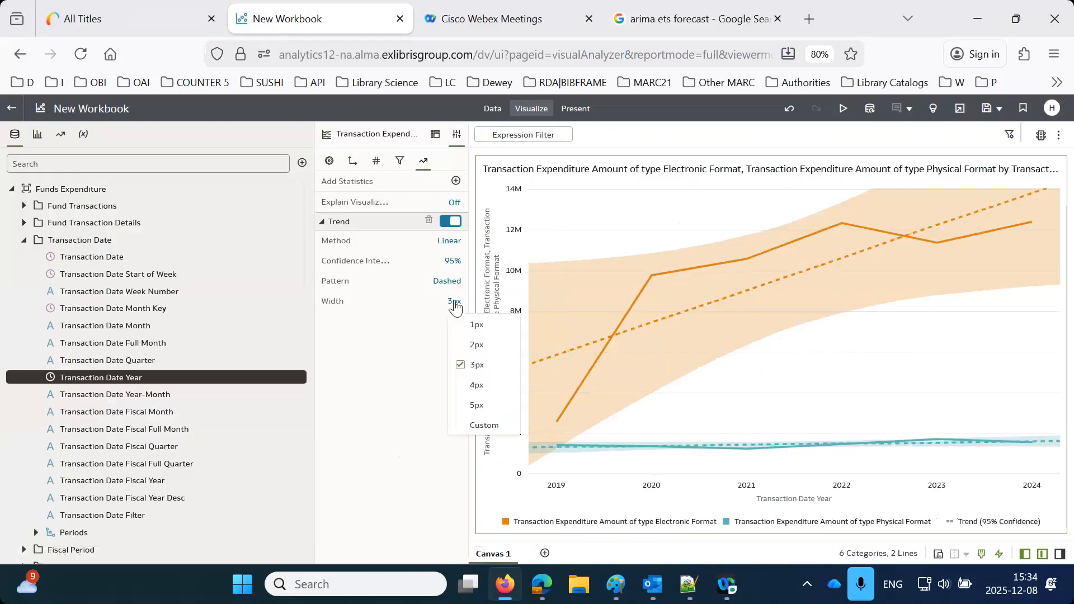
click(480, 404)
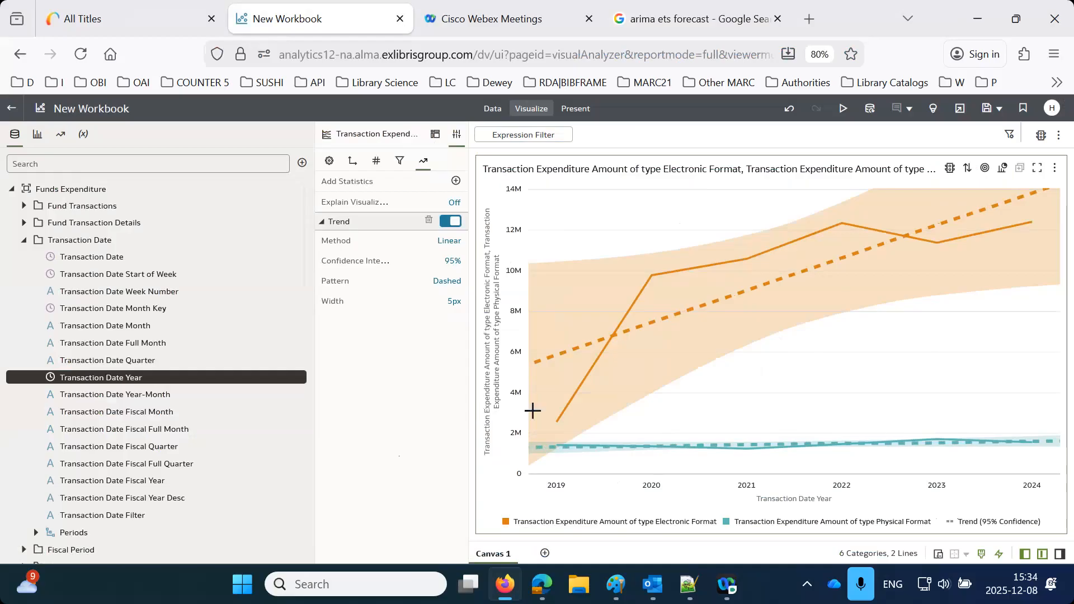
Leave the current workbook for the home page and create a new workbook
click(11, 108)
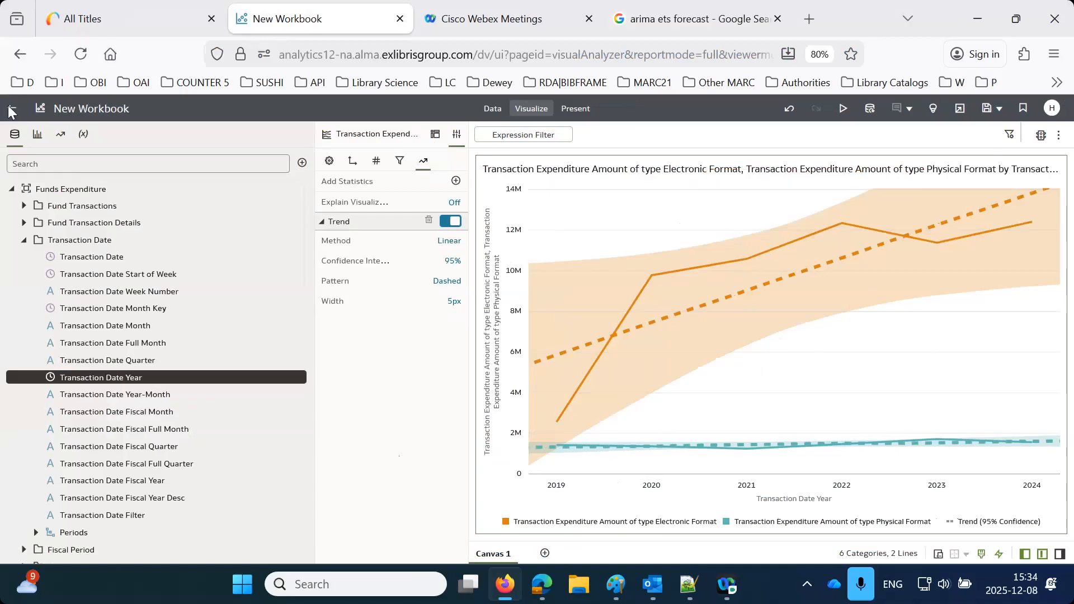
click(538, 363)
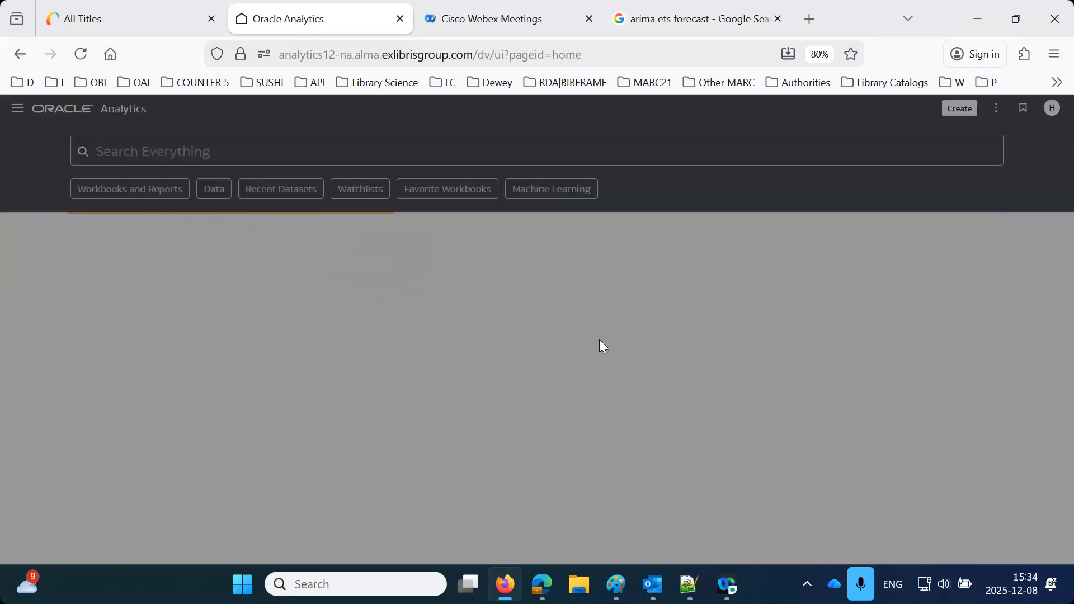
click(958, 109)
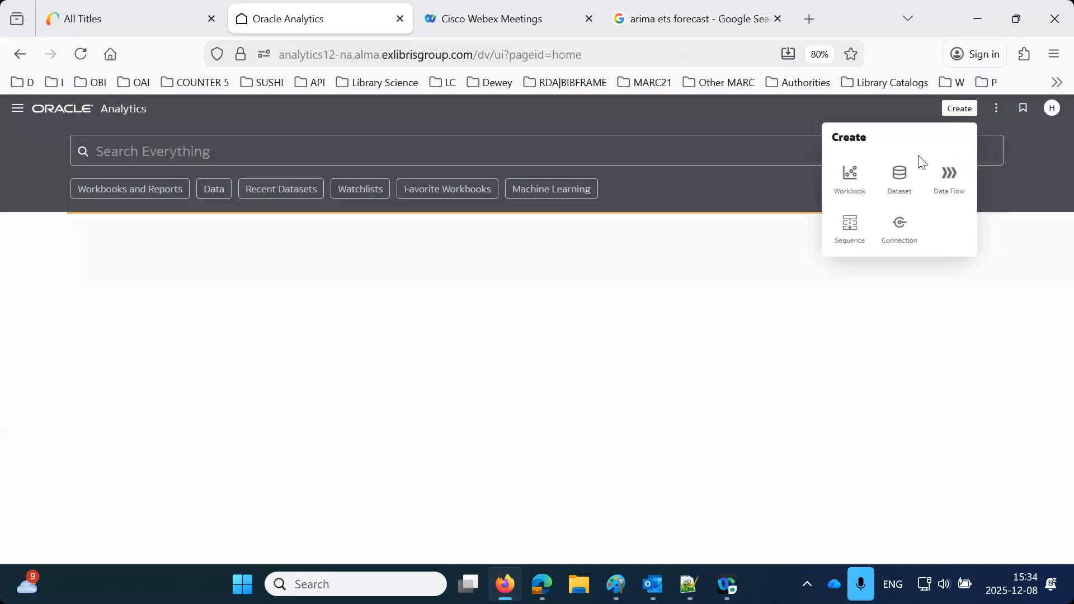
click(852, 186)
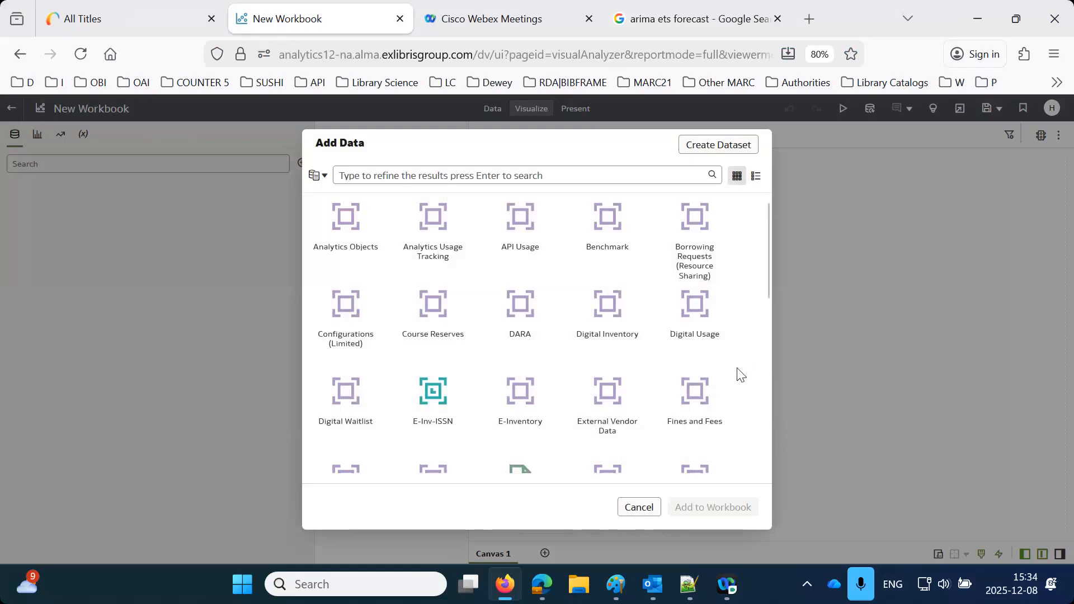
Find the Fulfillment subject area among the data sources and add it to the new workbook
scroll(739, 375, down, 7)
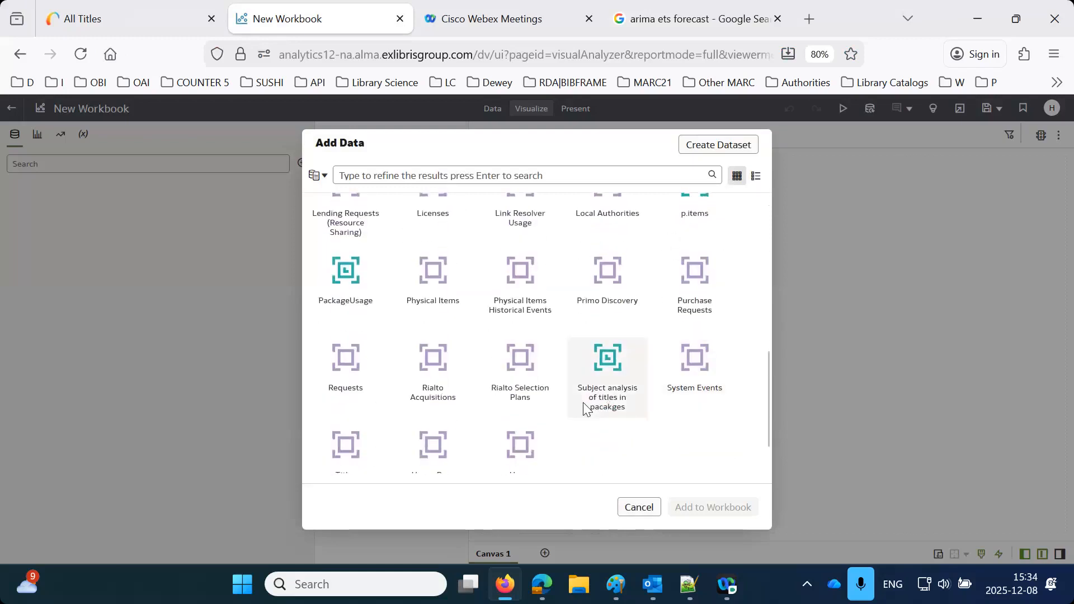
scroll(584, 404, down, 1)
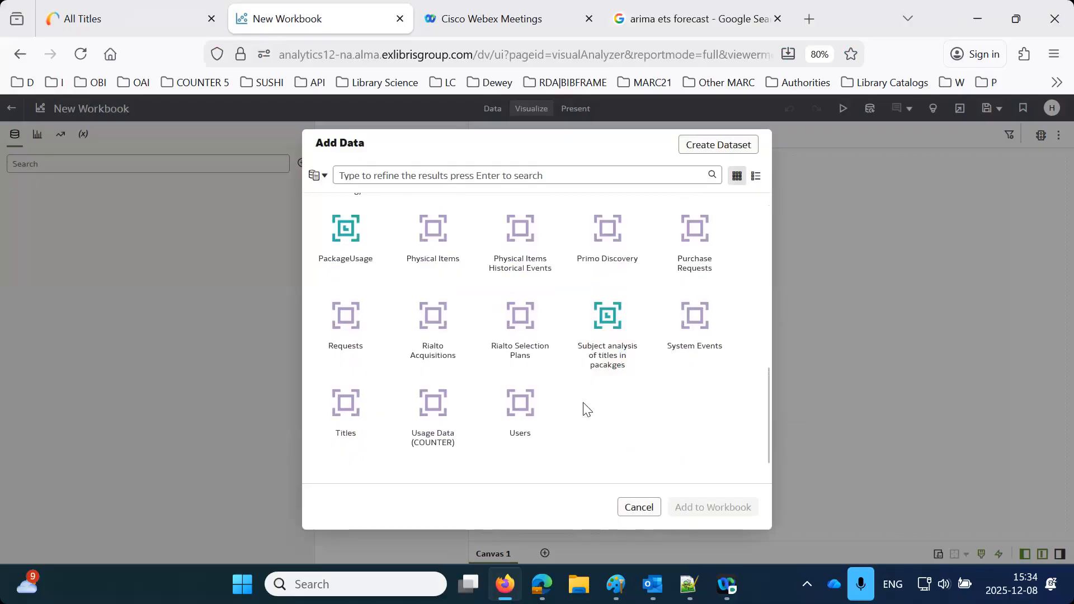
scroll(583, 404, up, 3)
scroll(583, 405, up, 2)
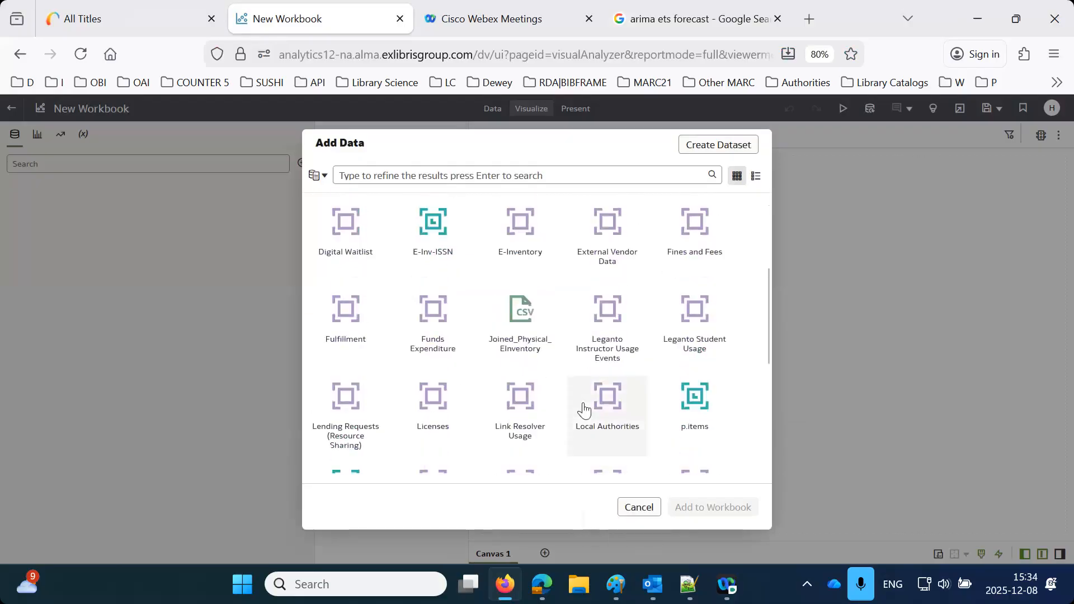
click(346, 331)
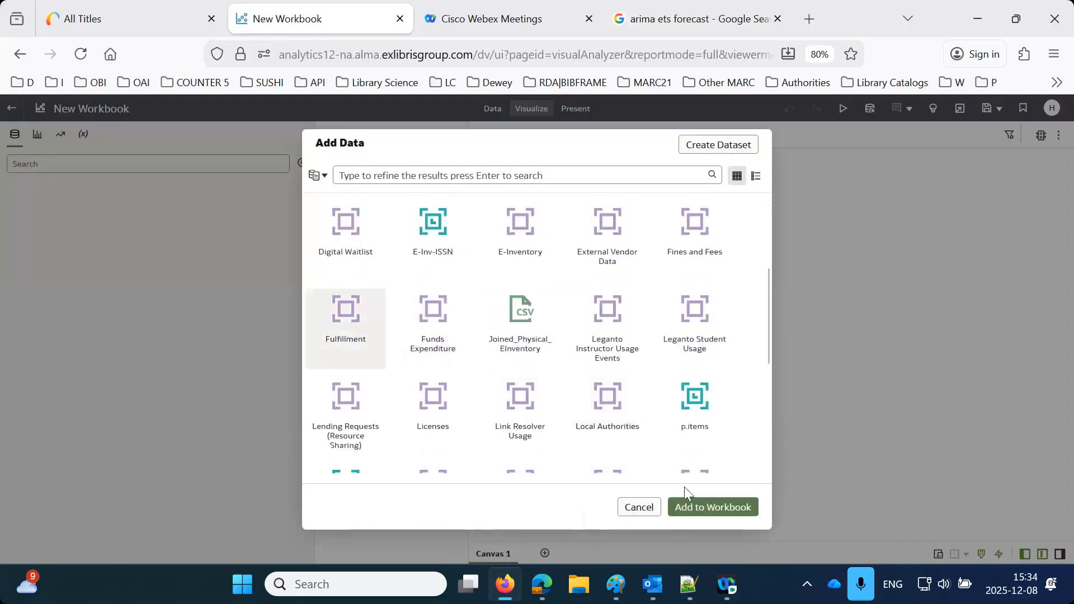
click(701, 510)
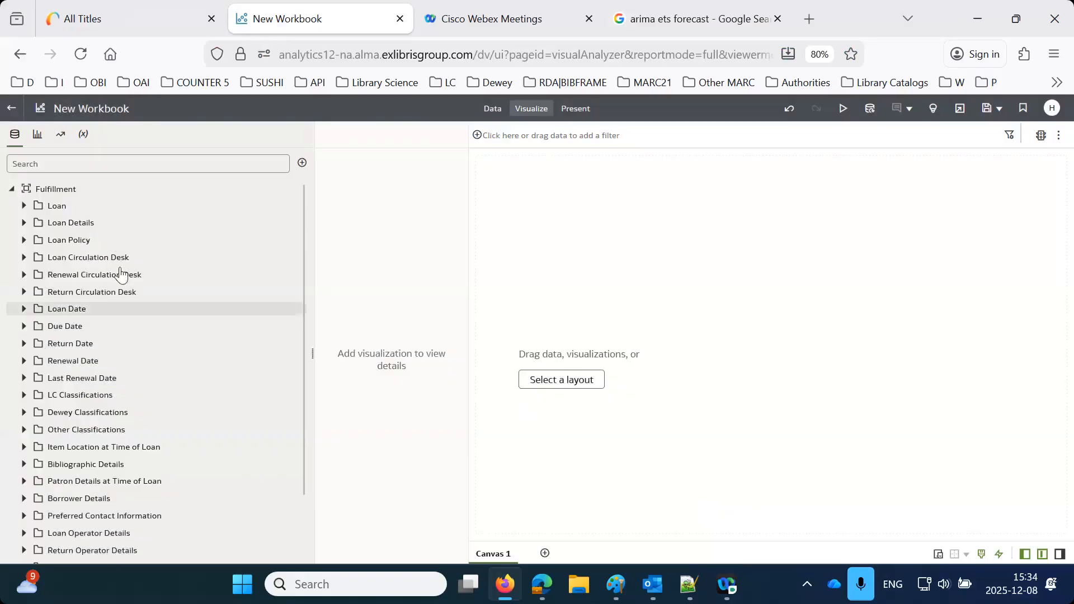
Place the Loans (Not In House) measure from the Loan folder on the empty canvas
click(23, 207)
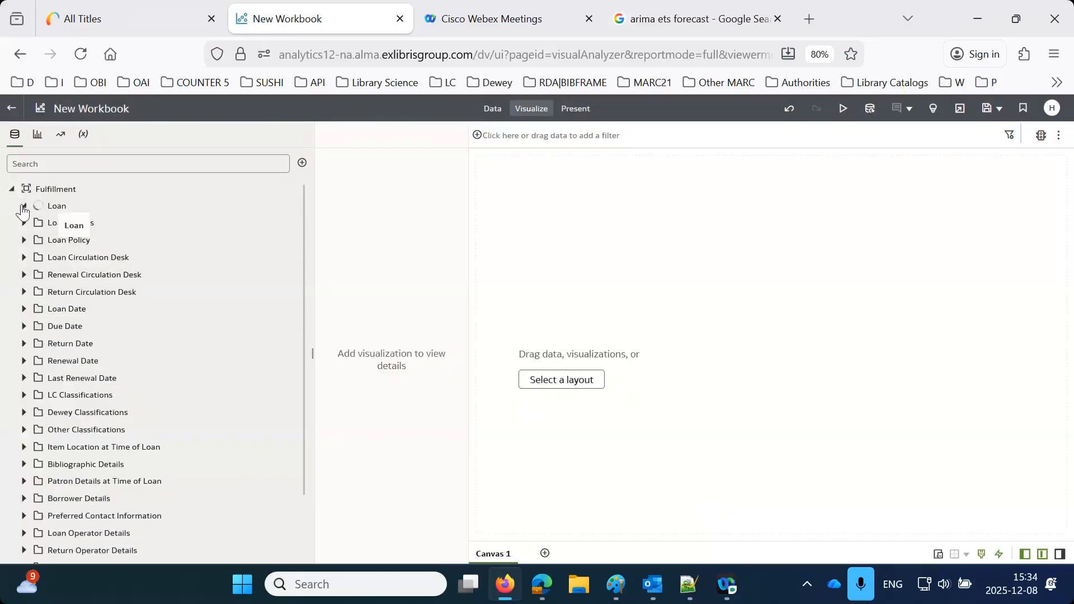
drag(144, 261, 594, 324)
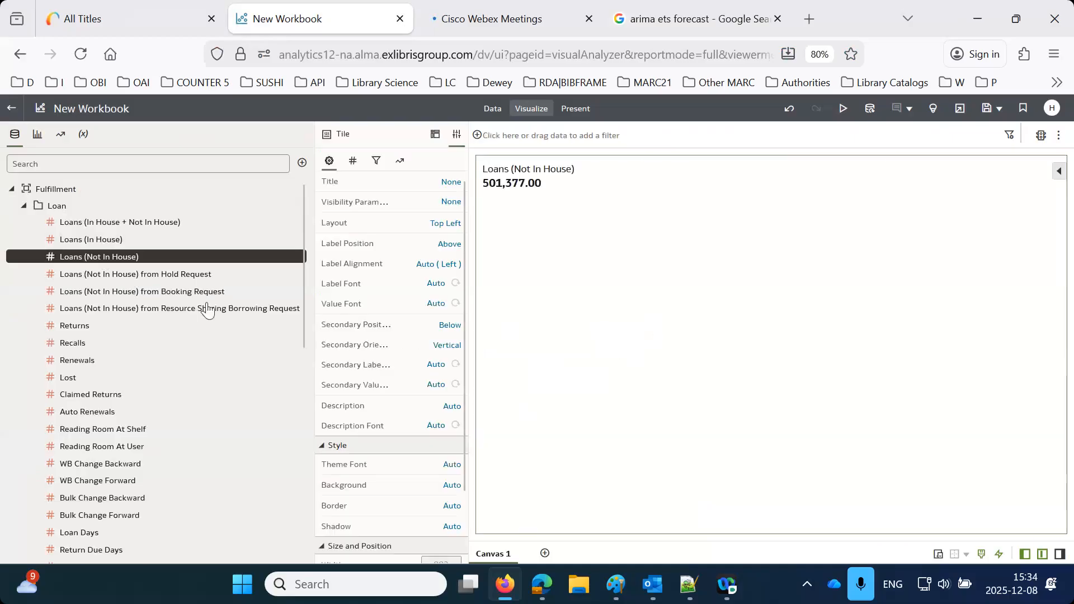
click(23, 207)
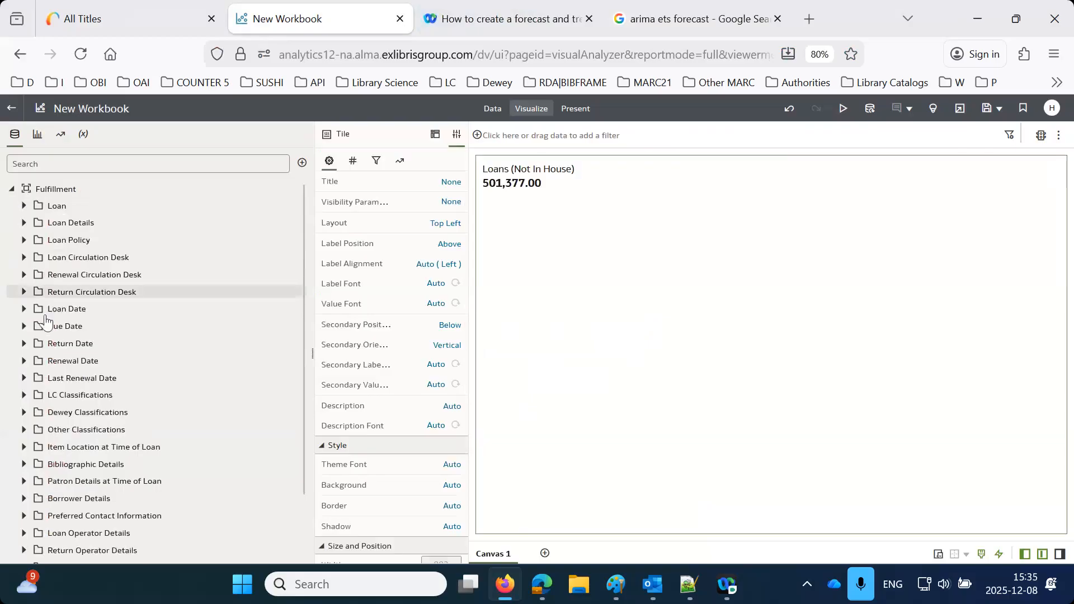
Add Loan Year from the Loan Date folder to chart the loans by year, deleting the separate Loan Year table
click(24, 310)
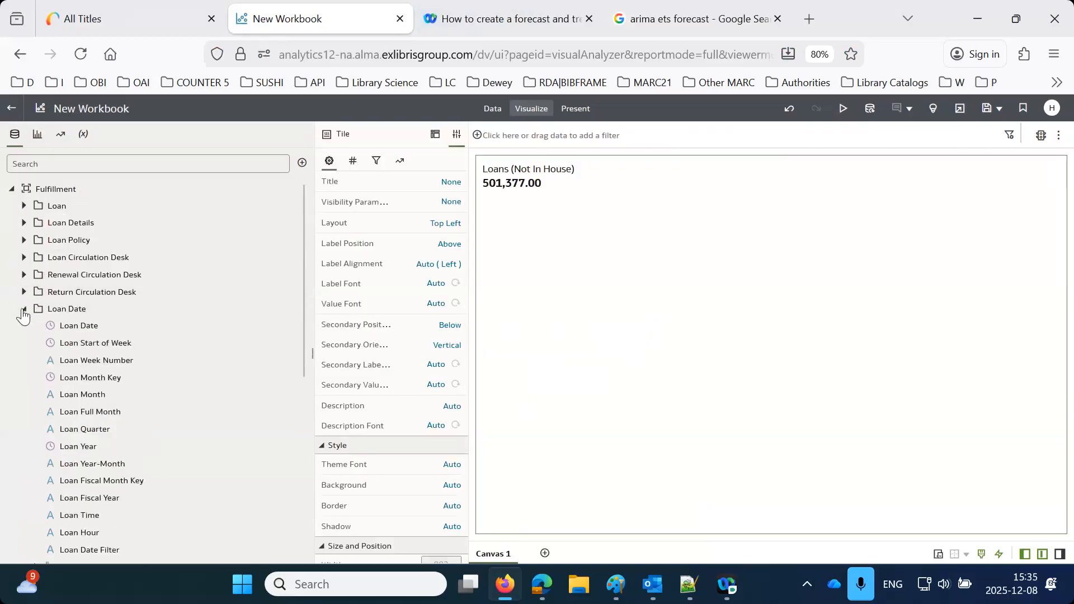
click(67, 325)
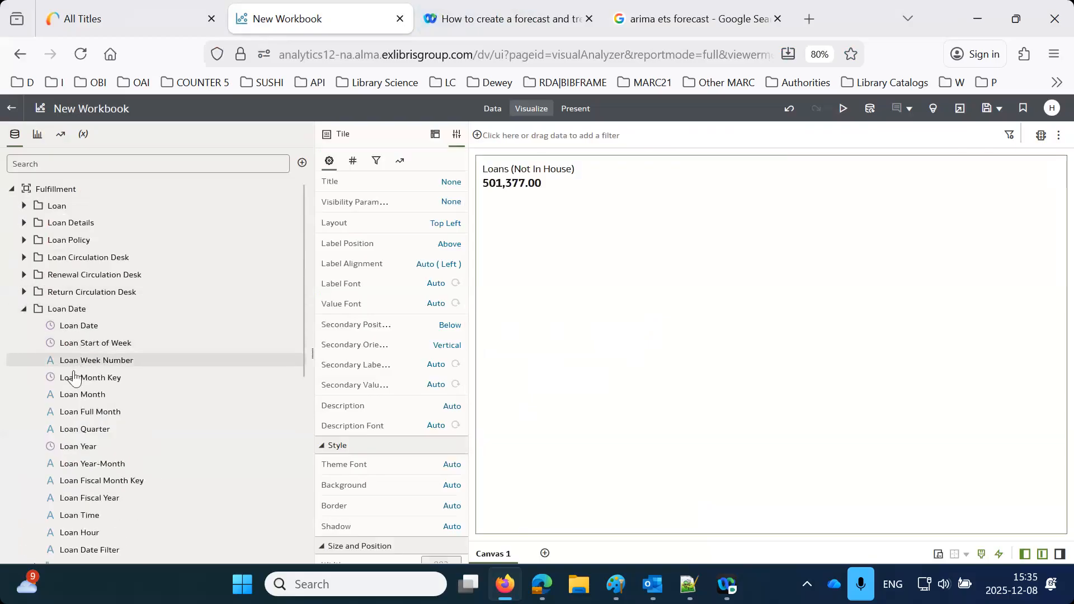
scroll(177, 406, down, 3)
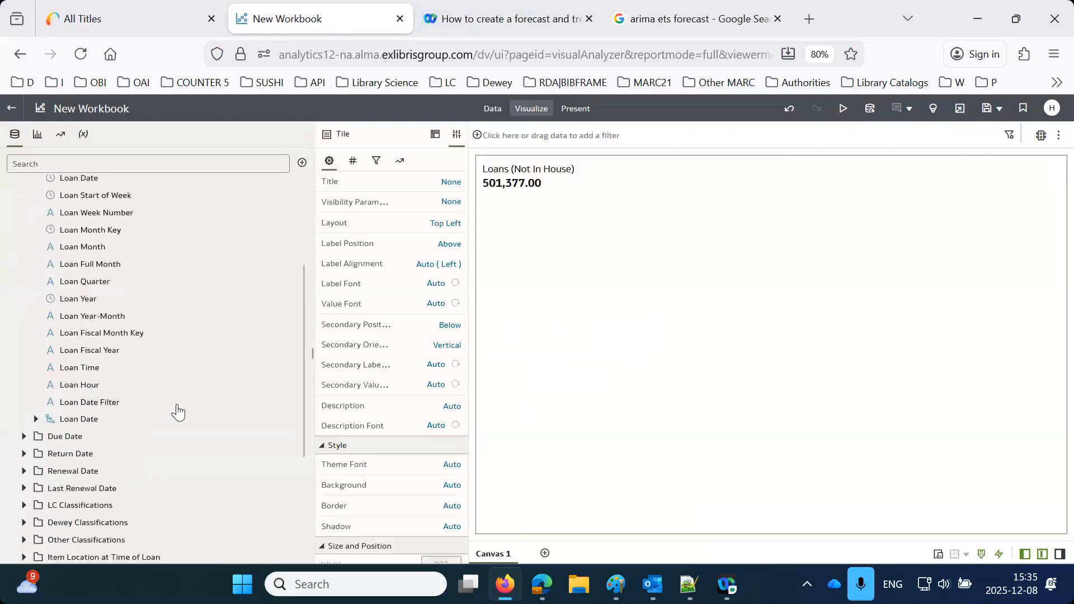
drag(83, 307, 476, 271)
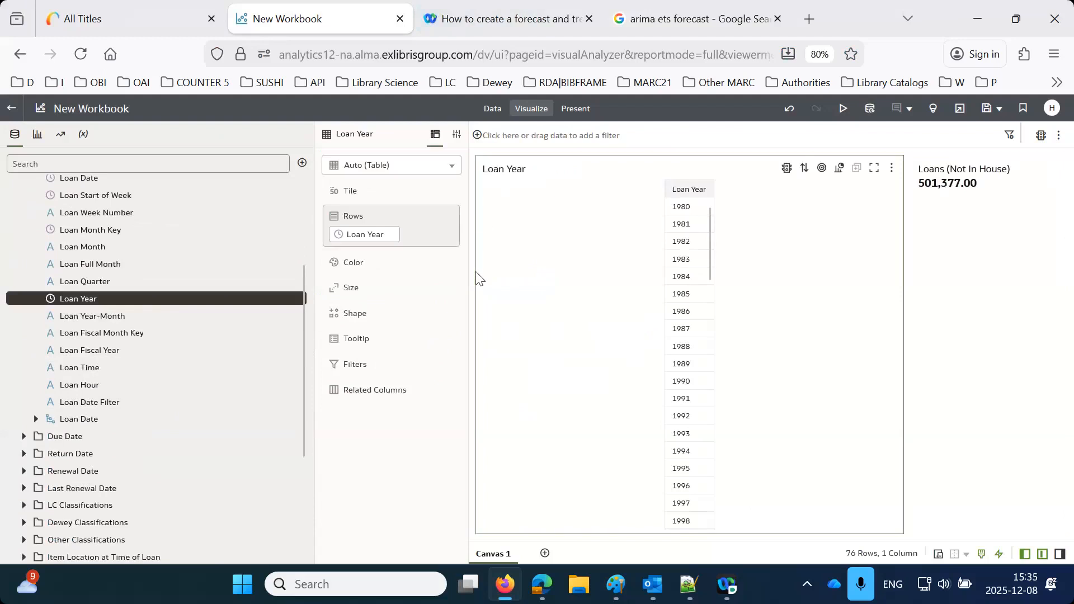
click(892, 168)
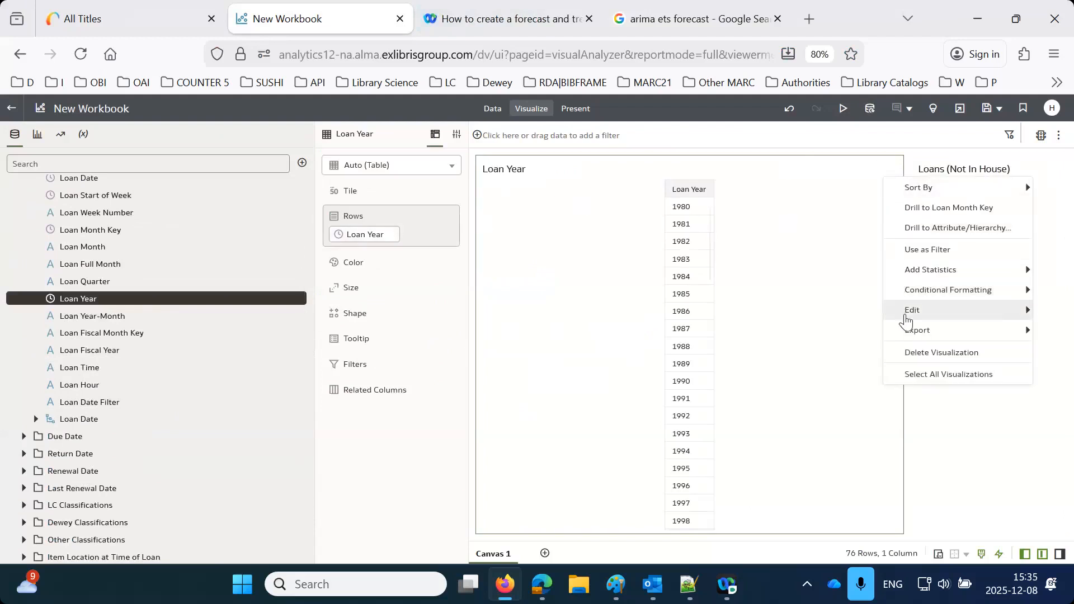
click(941, 353)
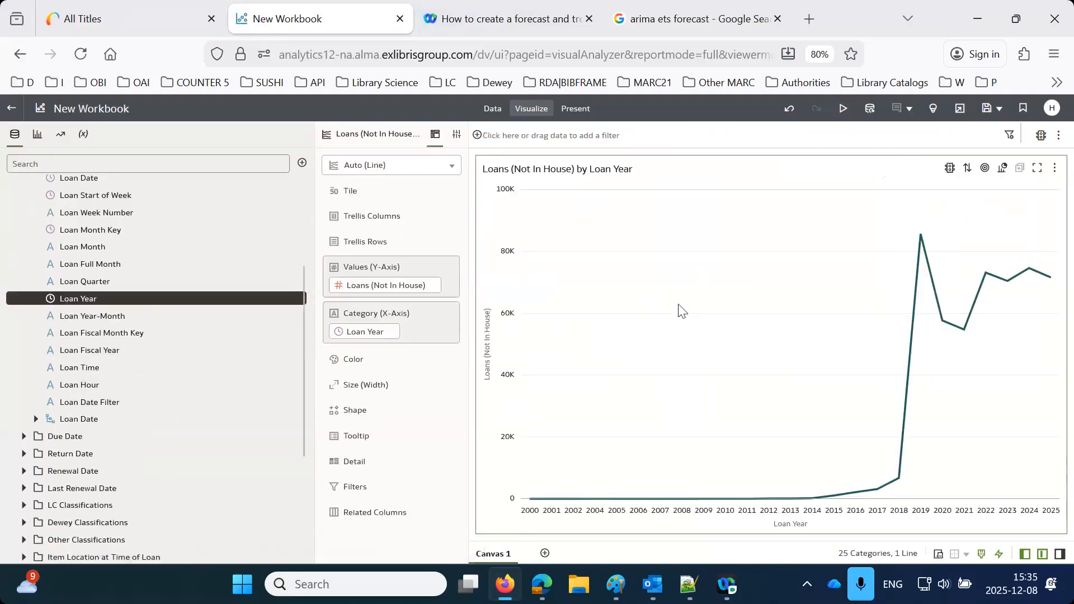
Change the loans chart to a table and keep only loan years 2019 through 2024
click(451, 167)
click(367, 338)
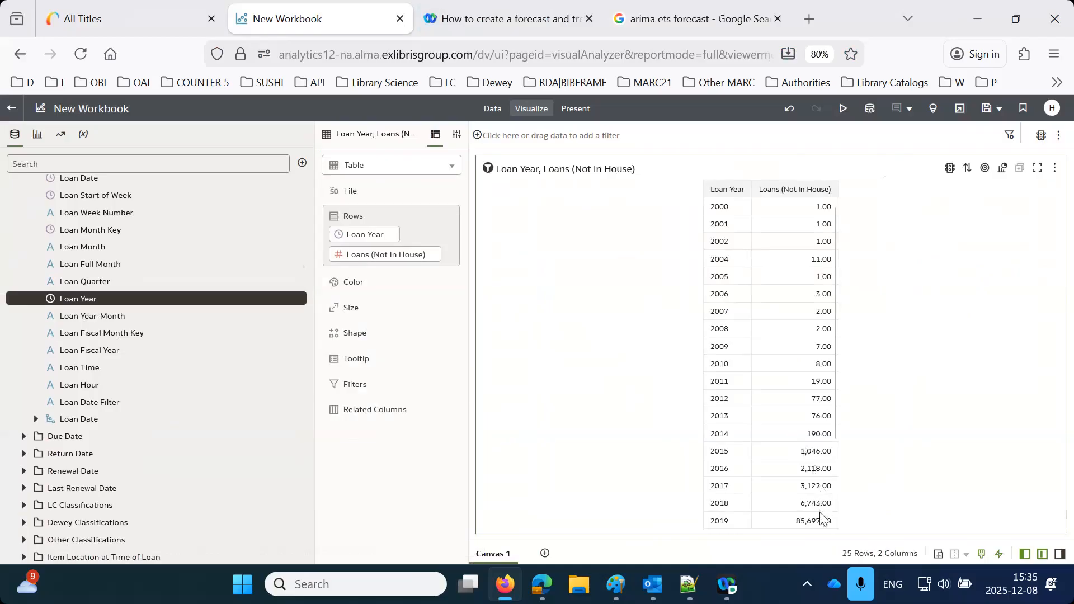
scroll(822, 521, down, 3)
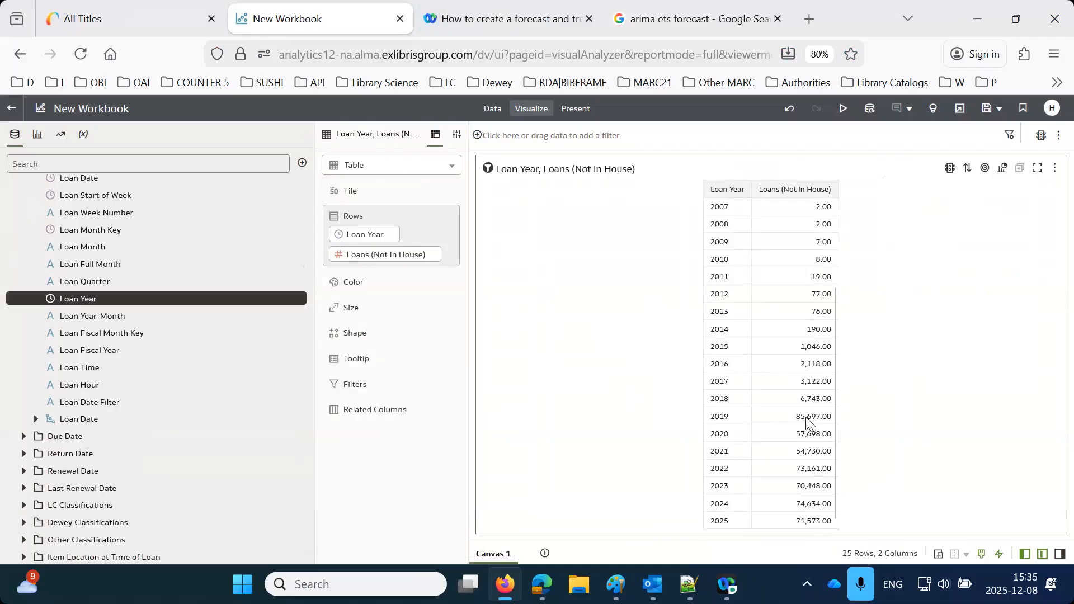
click(729, 415)
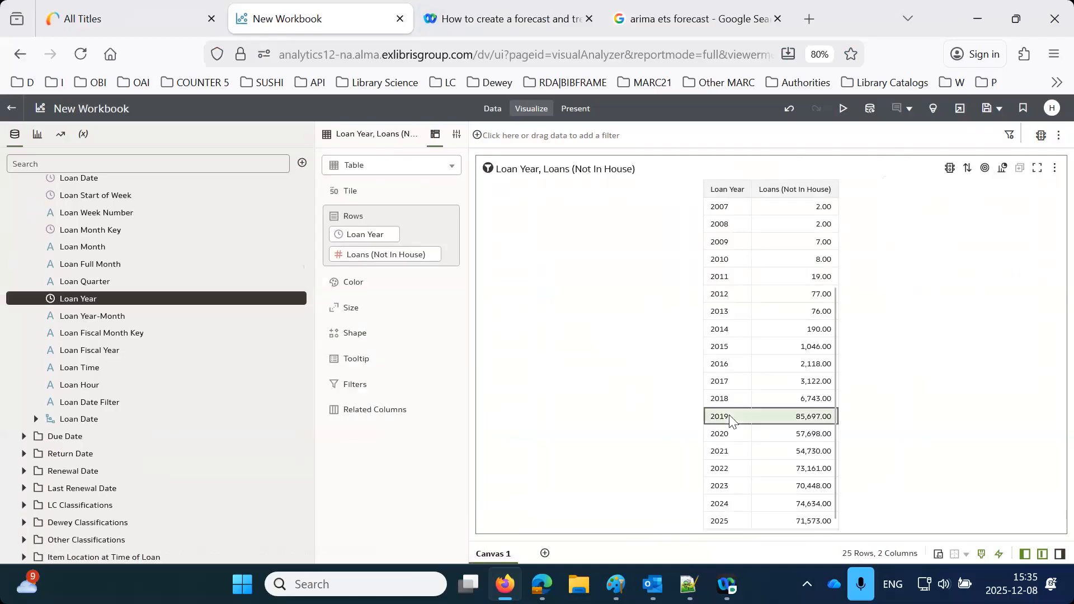
shift+click(733, 507)
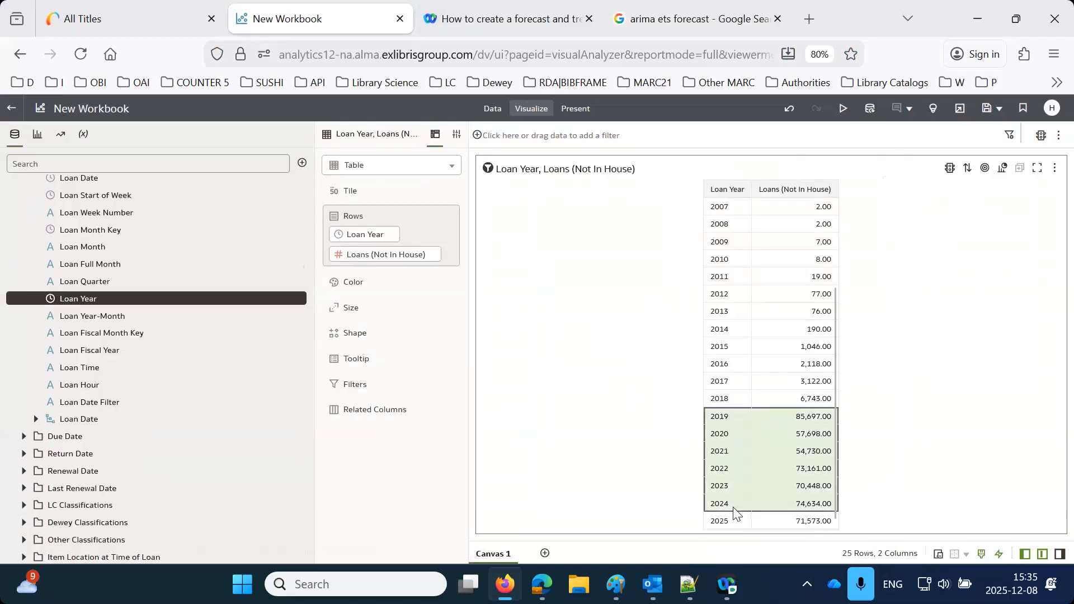
right_click(735, 511)
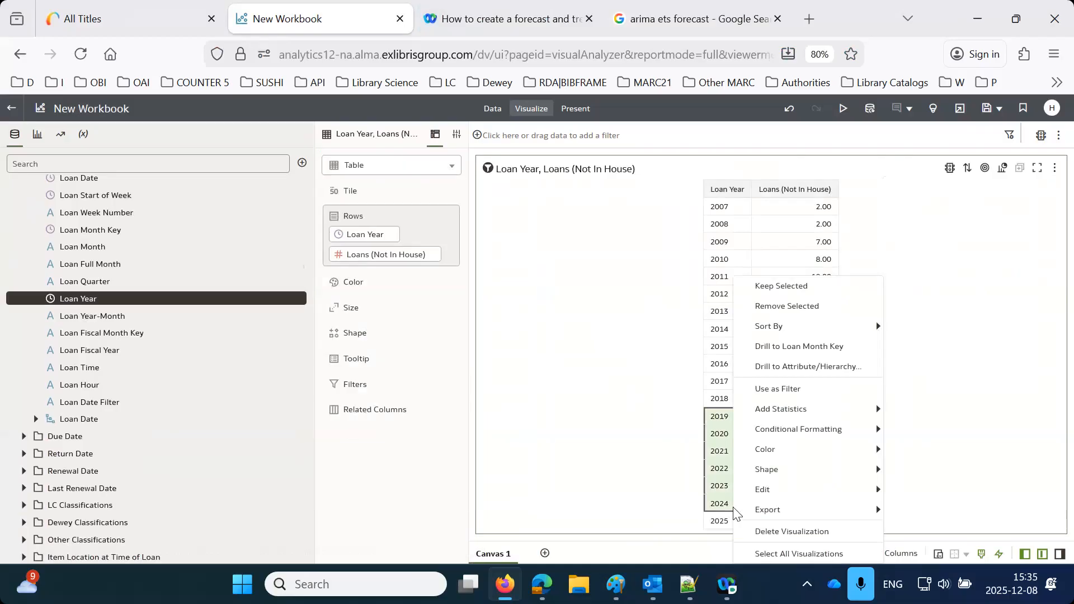
click(784, 287)
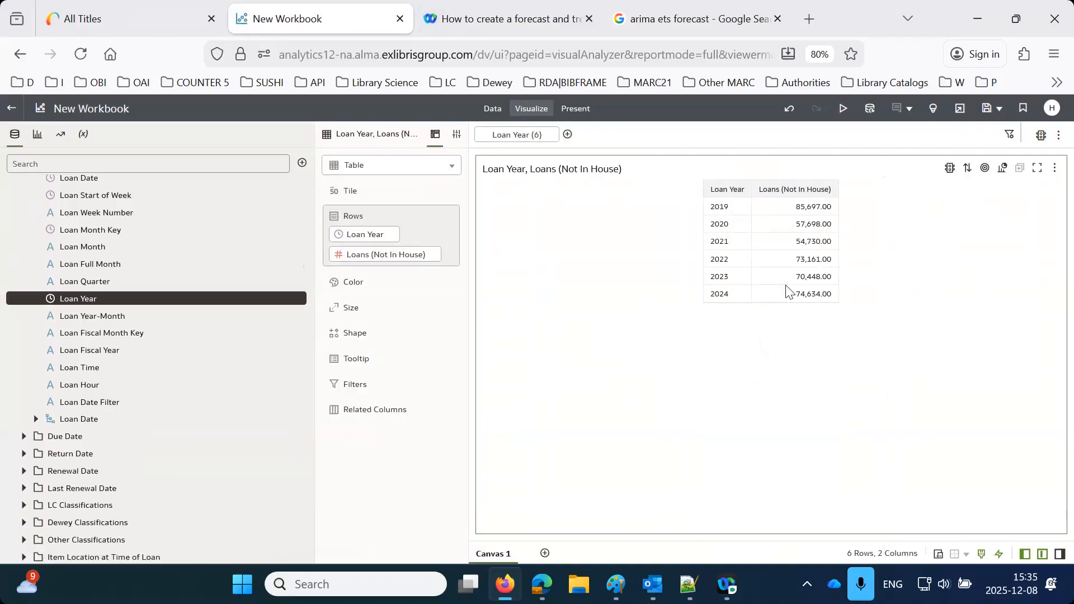
Change the filtered loans table back to a line chart and add a Trend Line statistic to it
click(452, 167)
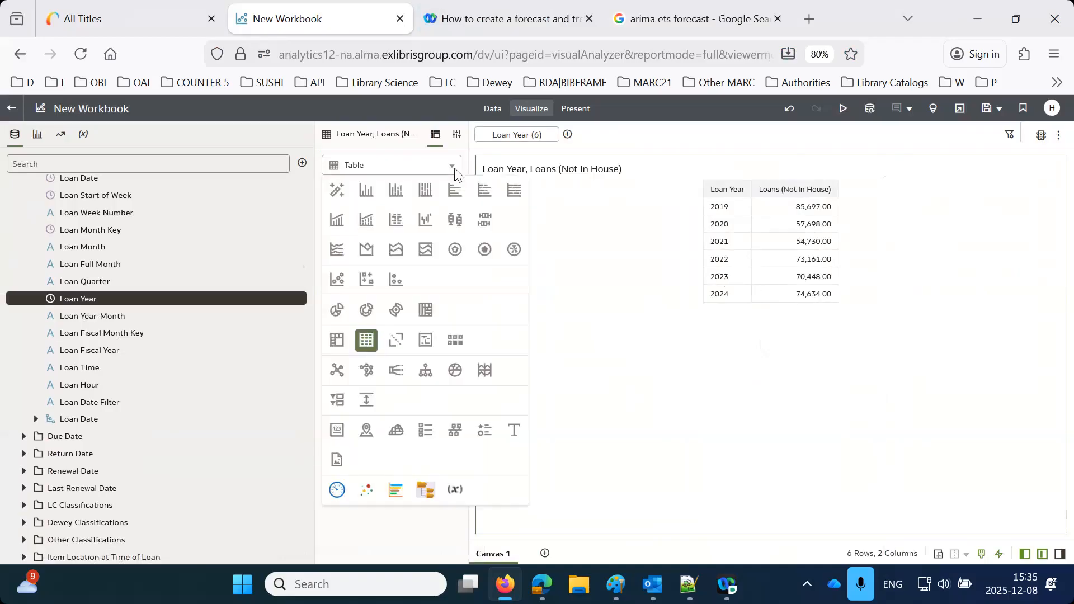
click(337, 247)
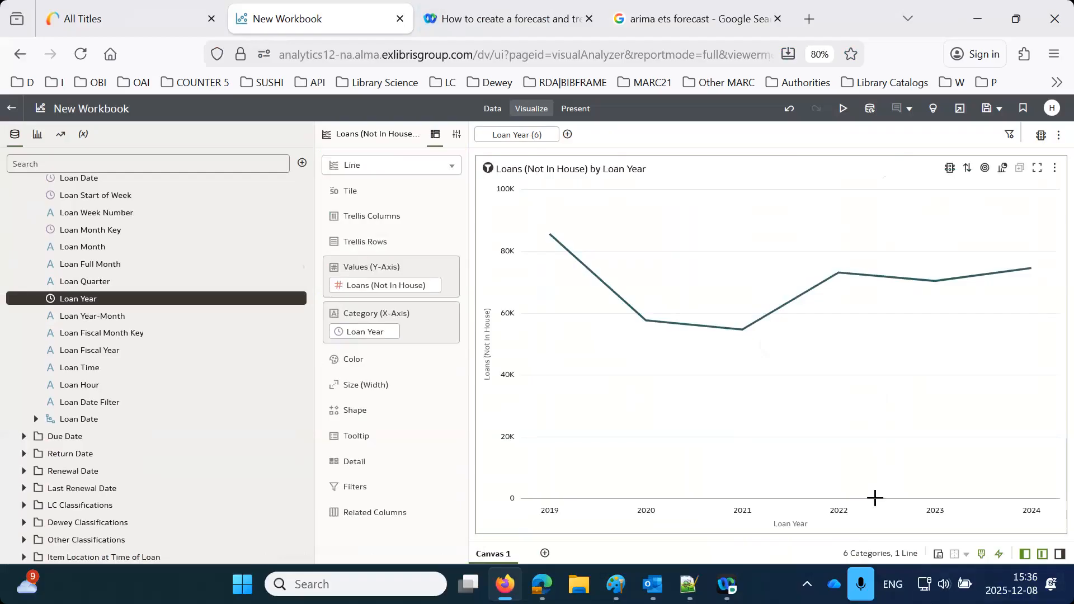
right_click(850, 200)
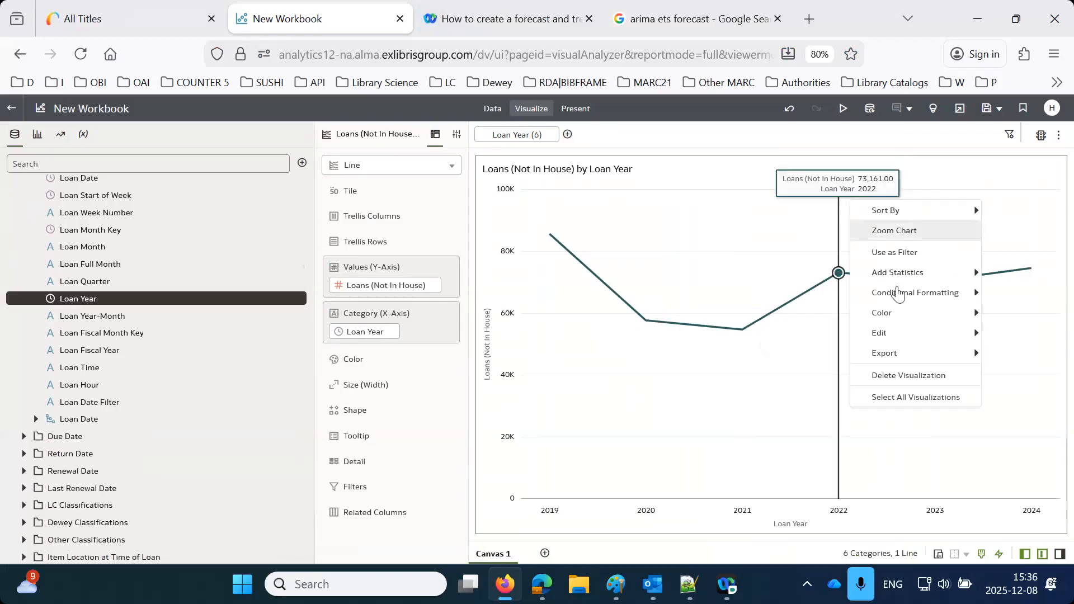
mouse_move(905, 277)
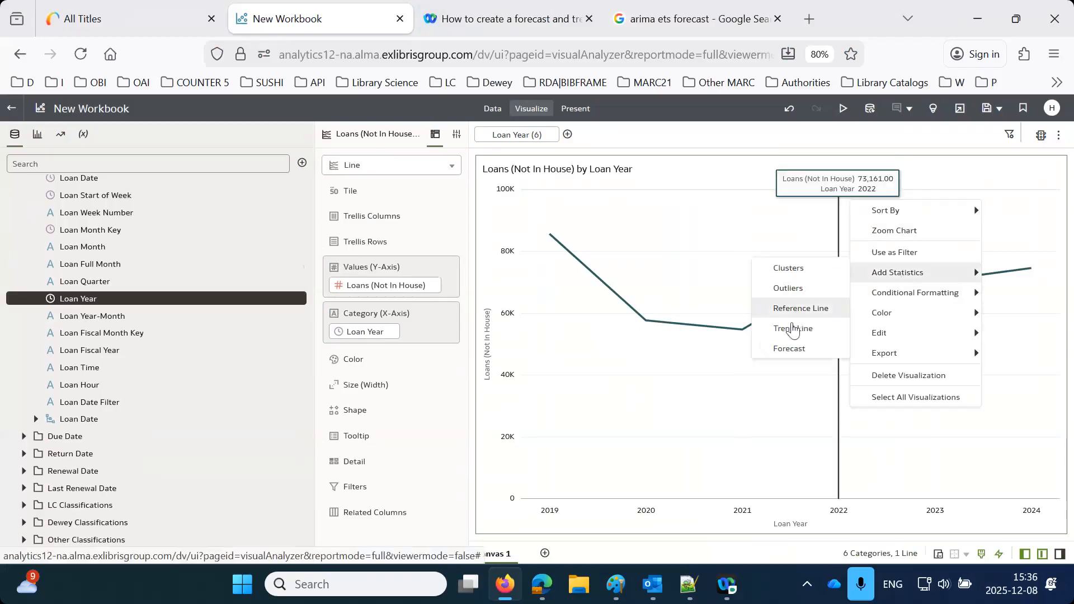
click(792, 325)
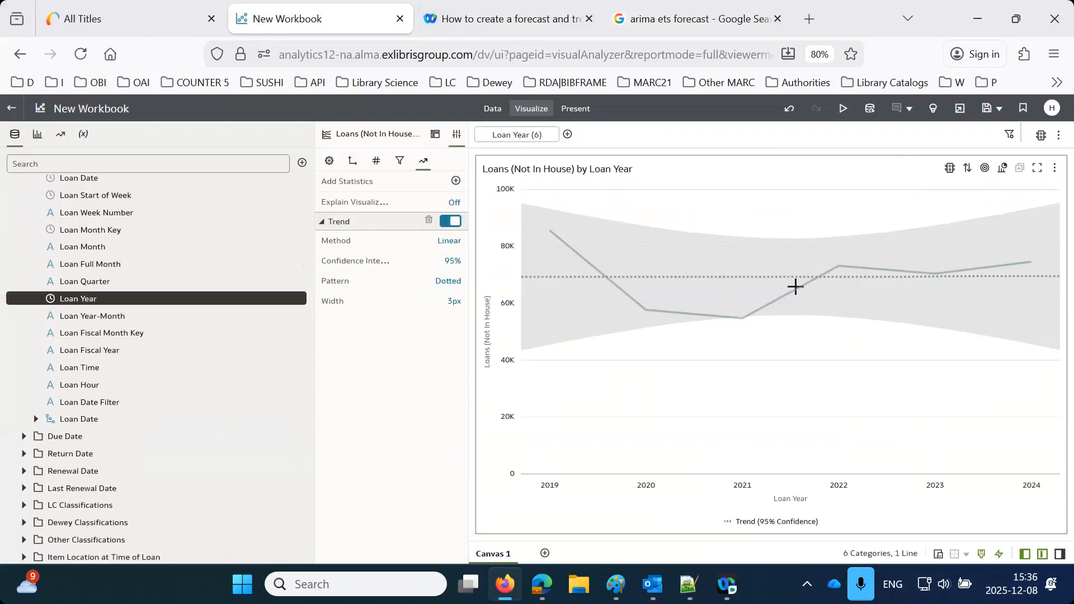
Duplicate the loans line chart, convert the copy to a table, and highlight its 2019 row
click(1060, 169)
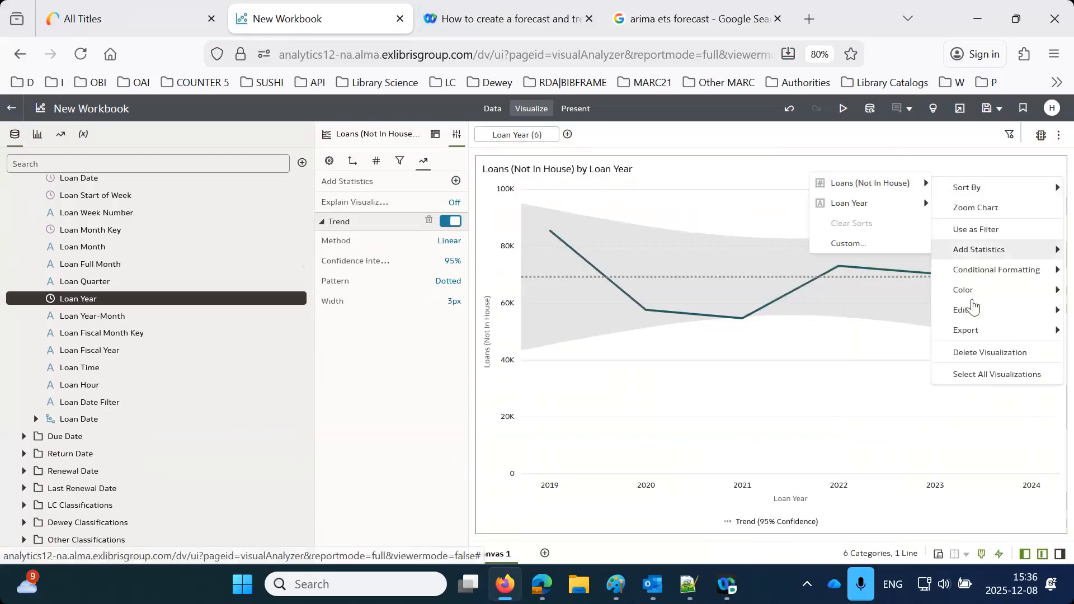
mouse_move(963, 309)
click(896, 307)
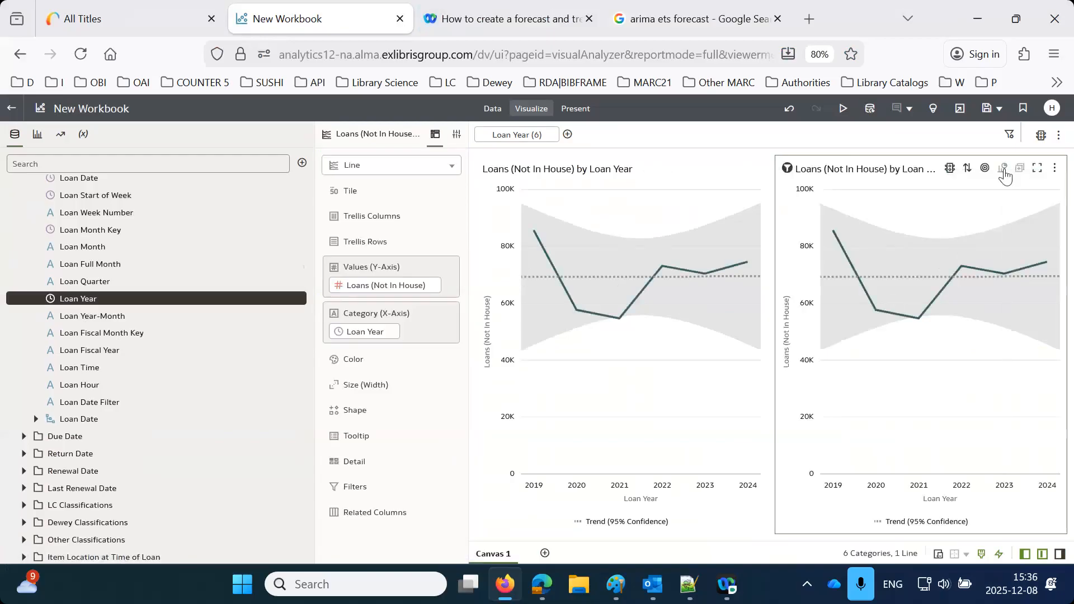
click(1004, 169)
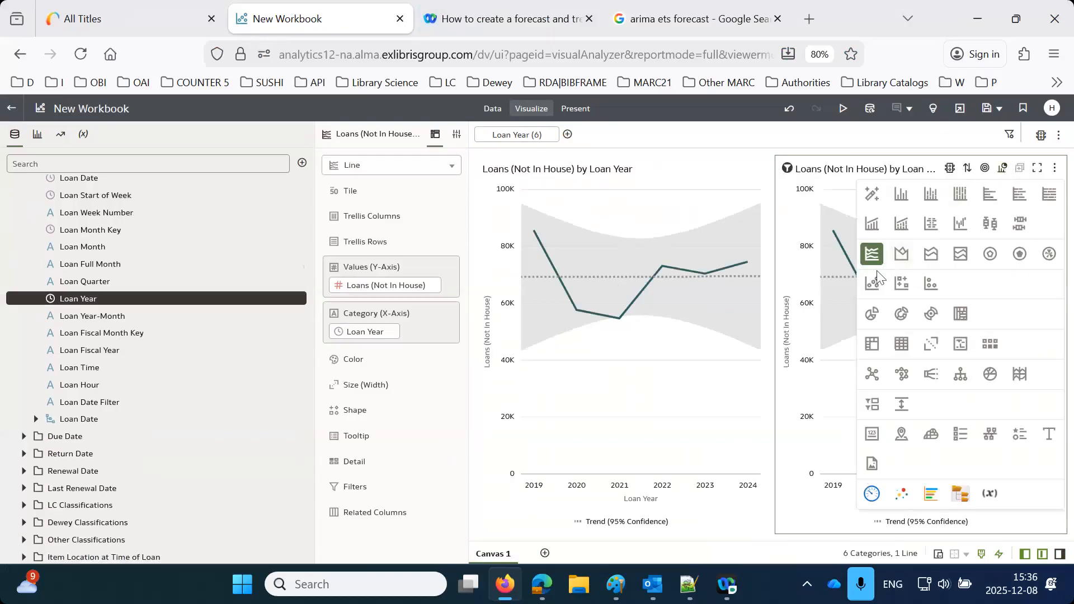
click(888, 347)
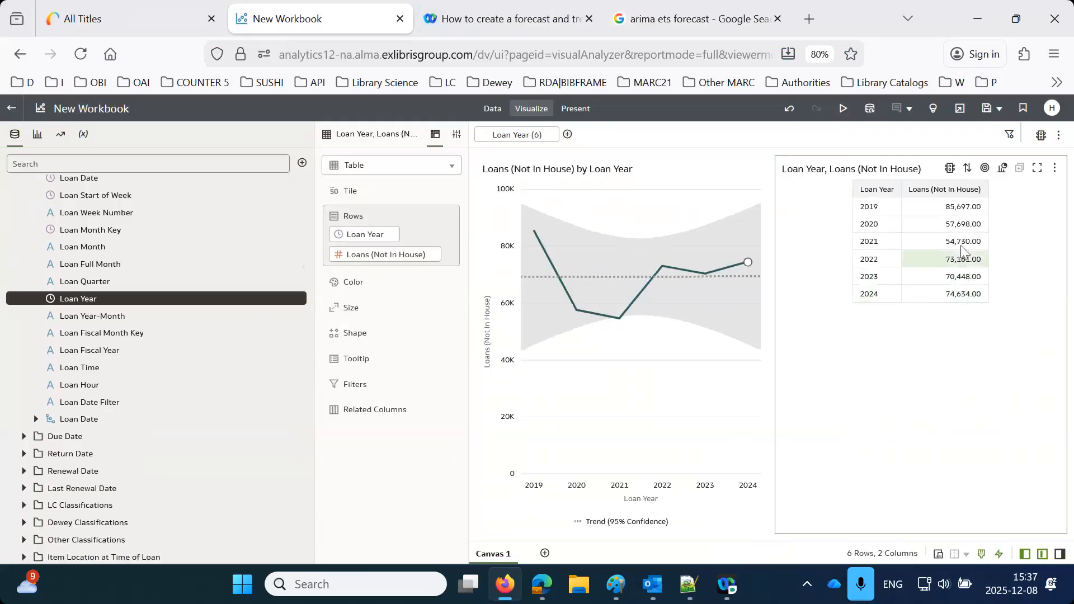
click(962, 208)
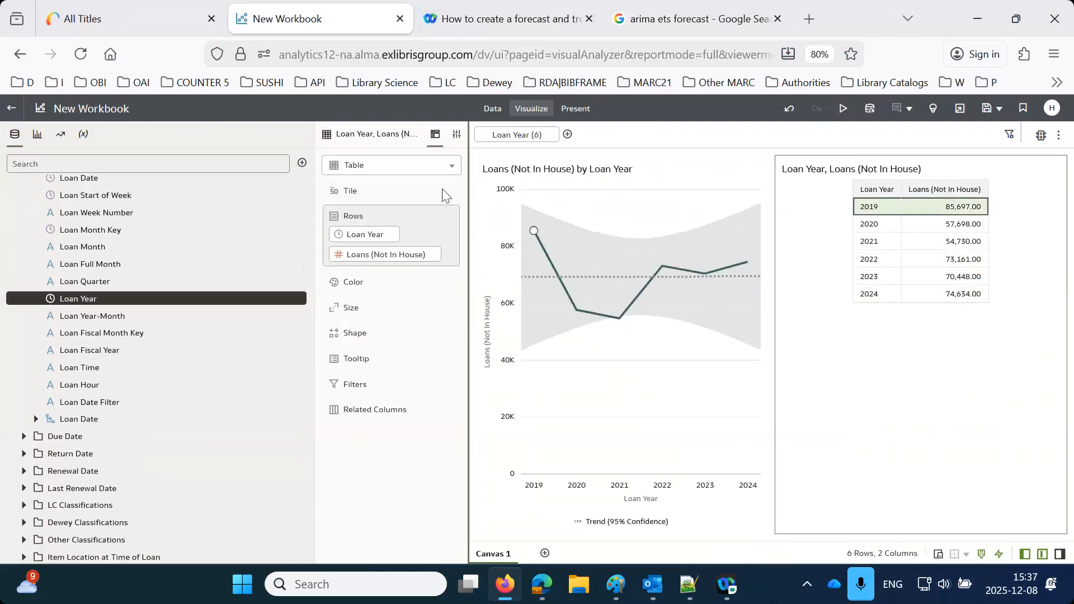
Delete the loans table beside the line chart
click(457, 134)
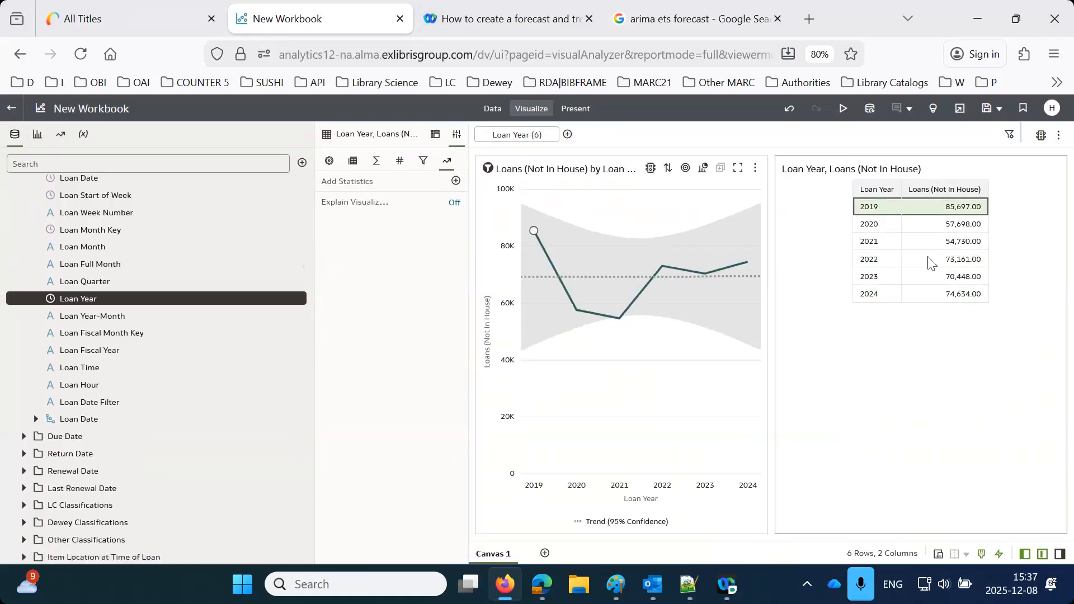
click(1055, 171)
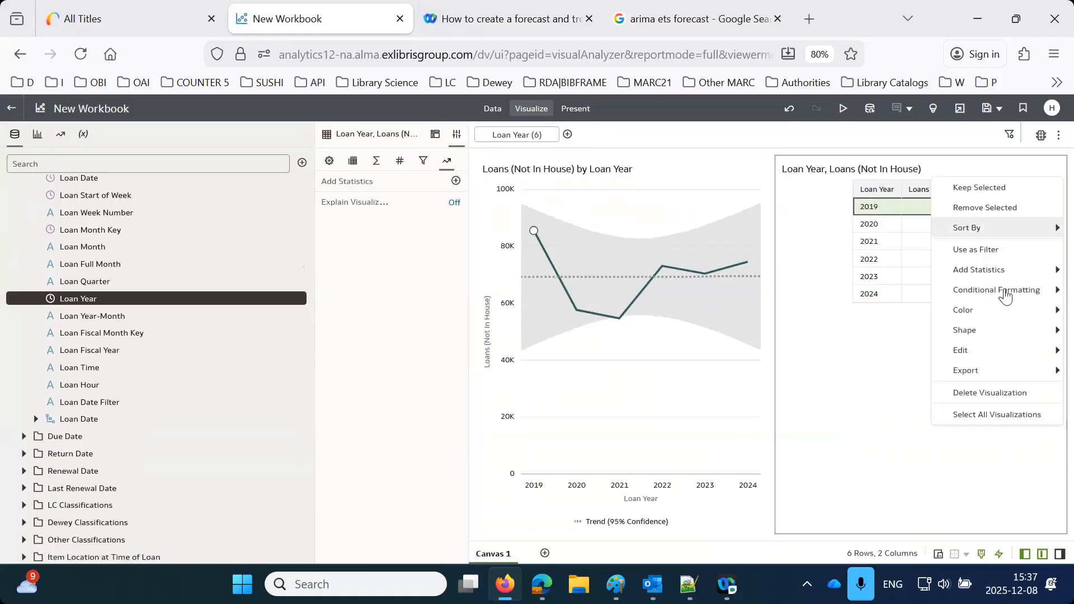
click(989, 392)
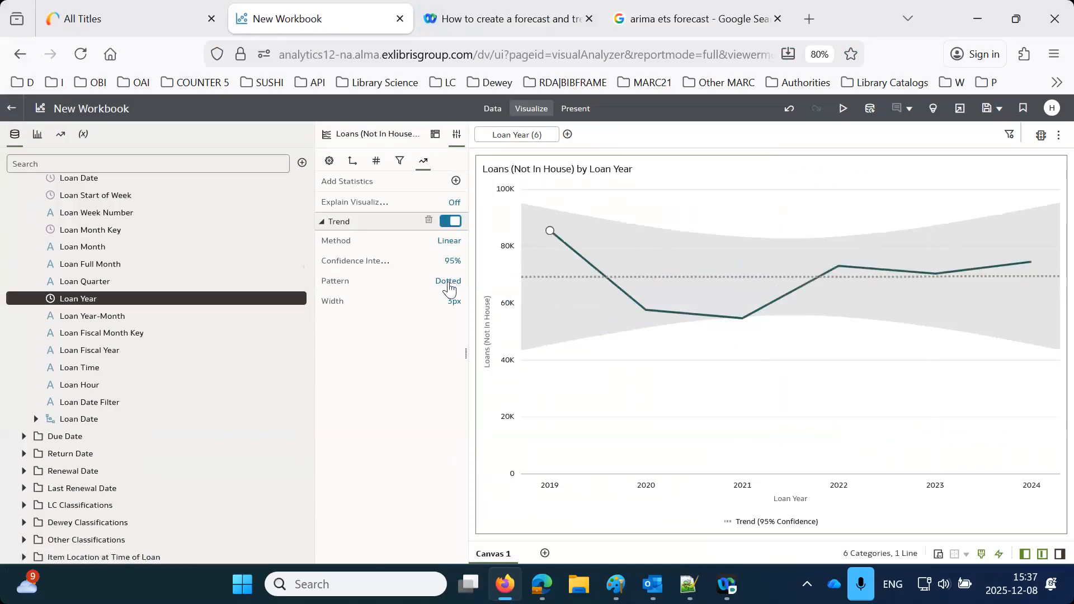
Try a Solid pattern on the trend line, and format it with a 5px width and Dashed pattern
click(448, 282)
click(464, 305)
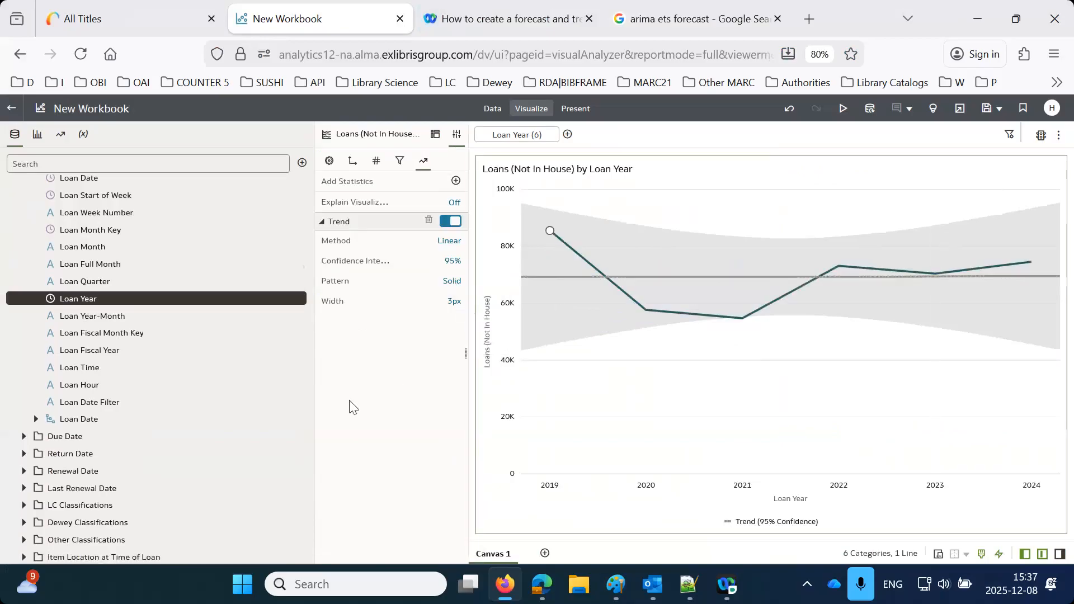
click(455, 302)
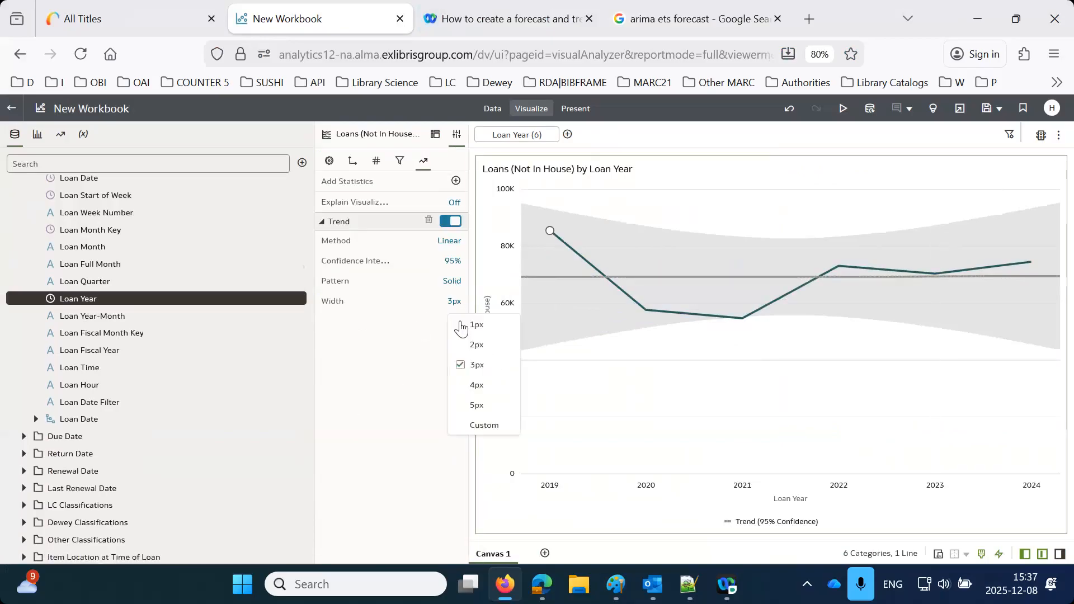
click(477, 405)
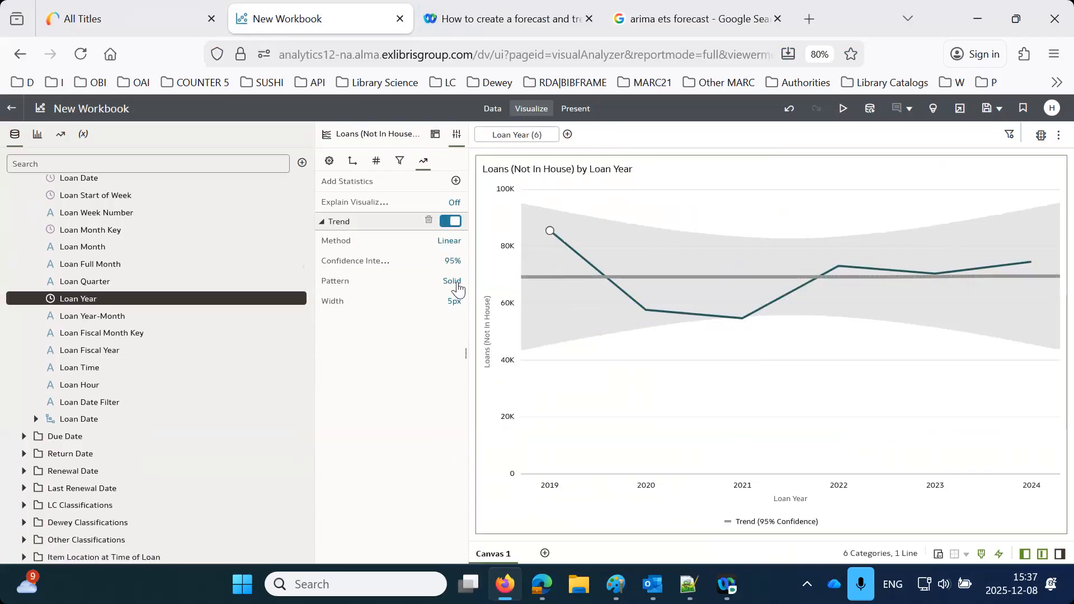
click(458, 288)
click(473, 324)
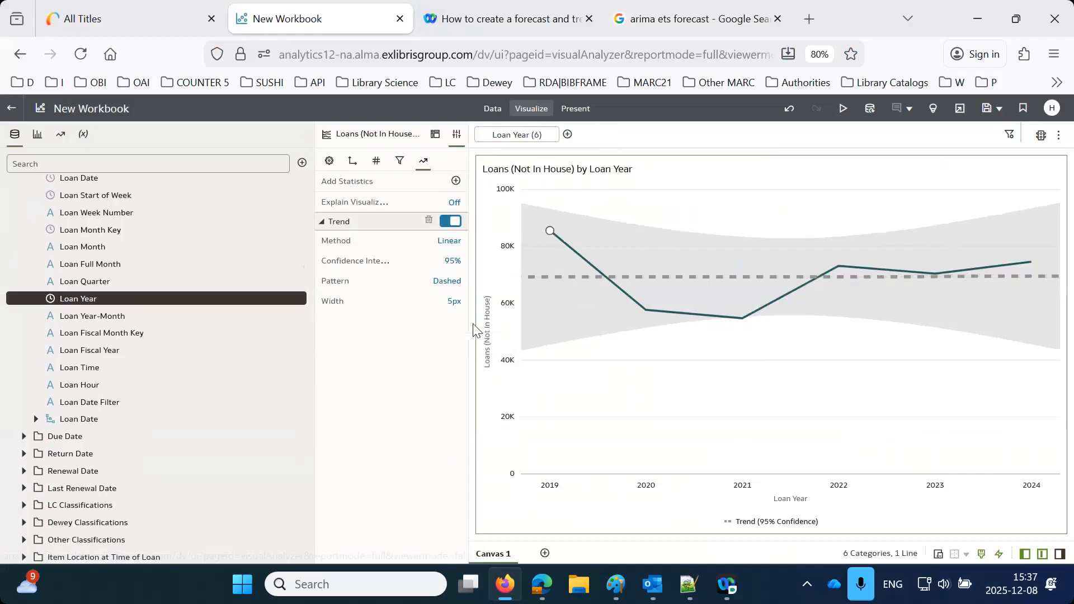
Add a Forecast statistic to the loans by year line chart
right_click(831, 284)
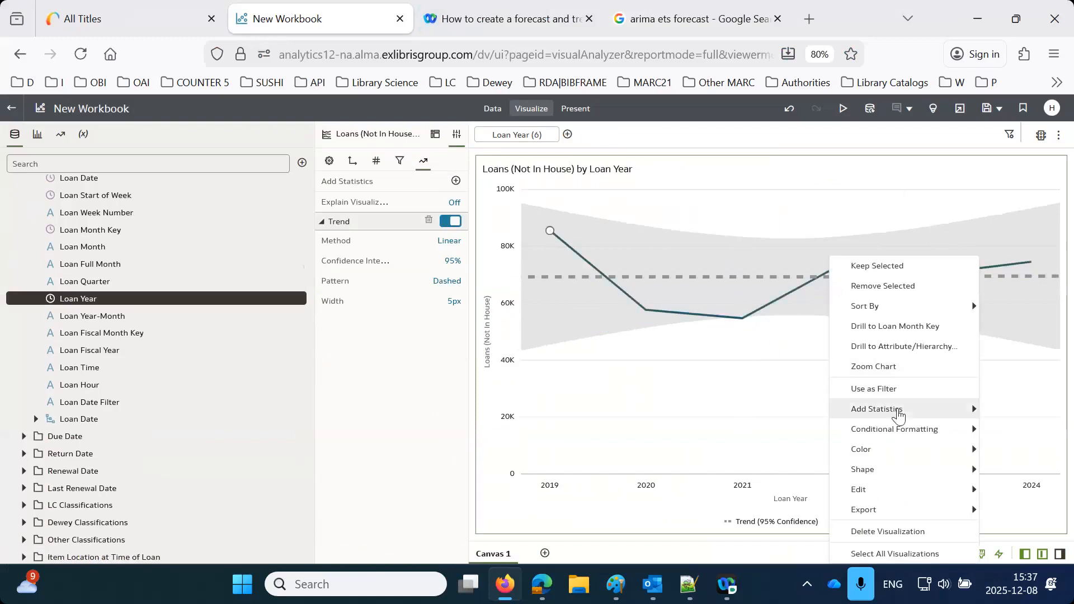
mouse_move(889, 410)
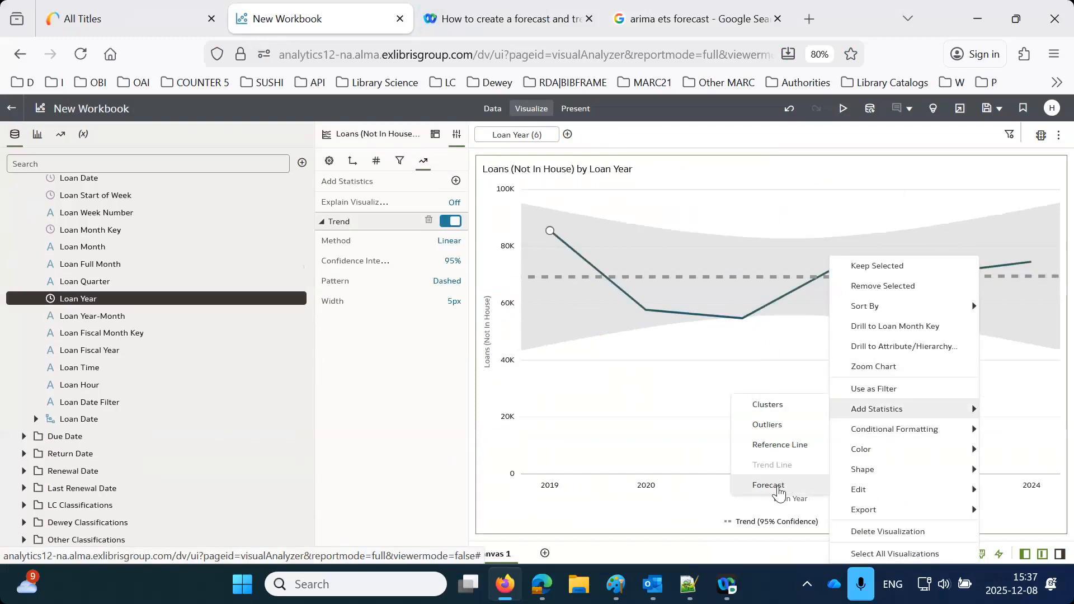
click(778, 487)
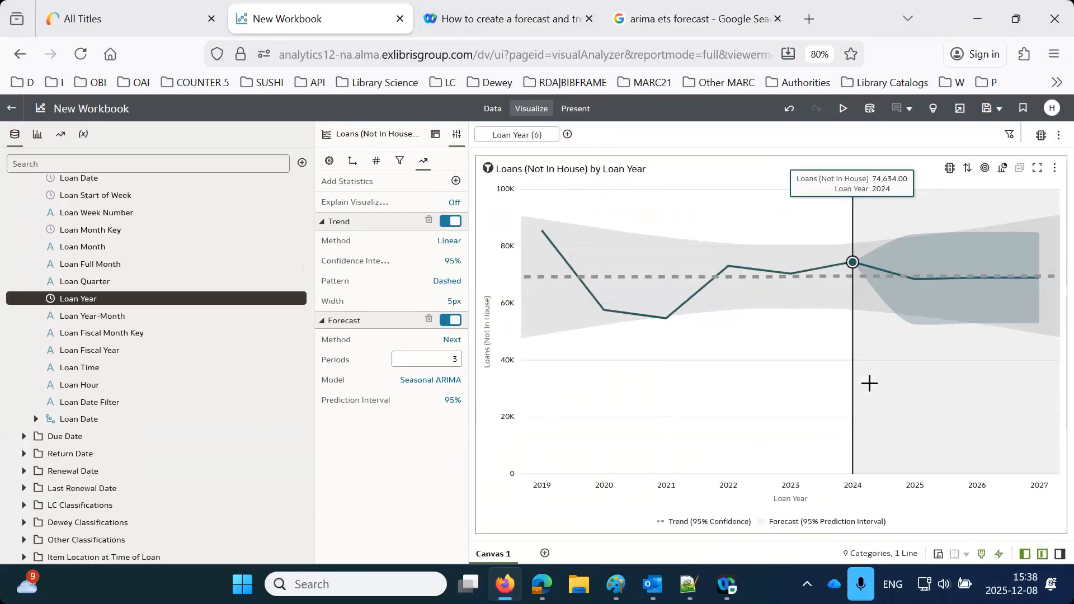
Switch the loans forecast model to ARIMA and inspect the forecast values on the chart
click(445, 382)
click(441, 425)
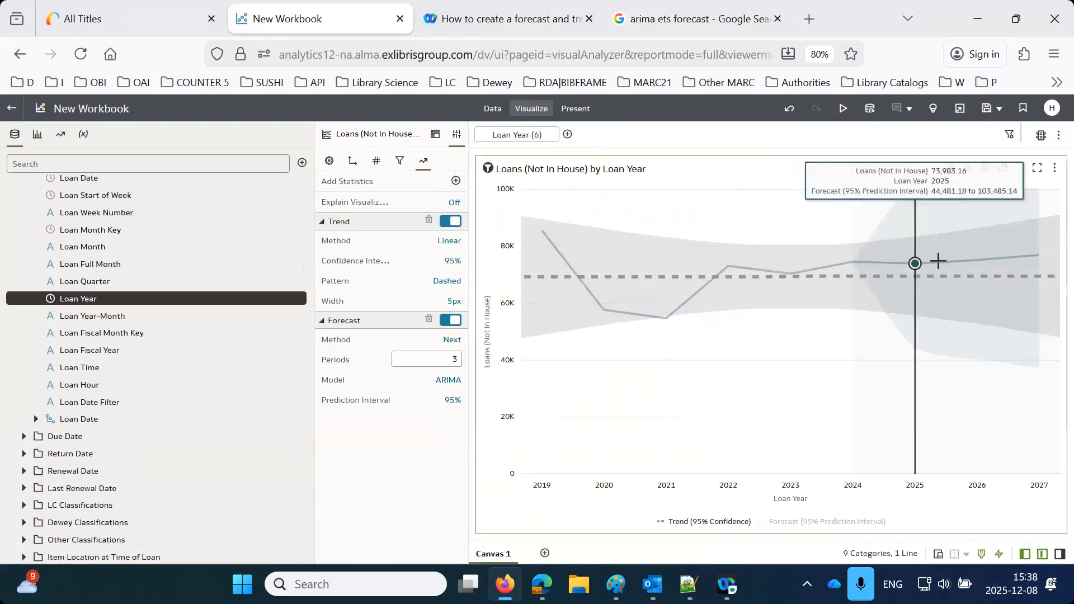
mouse_move(1032, 253)
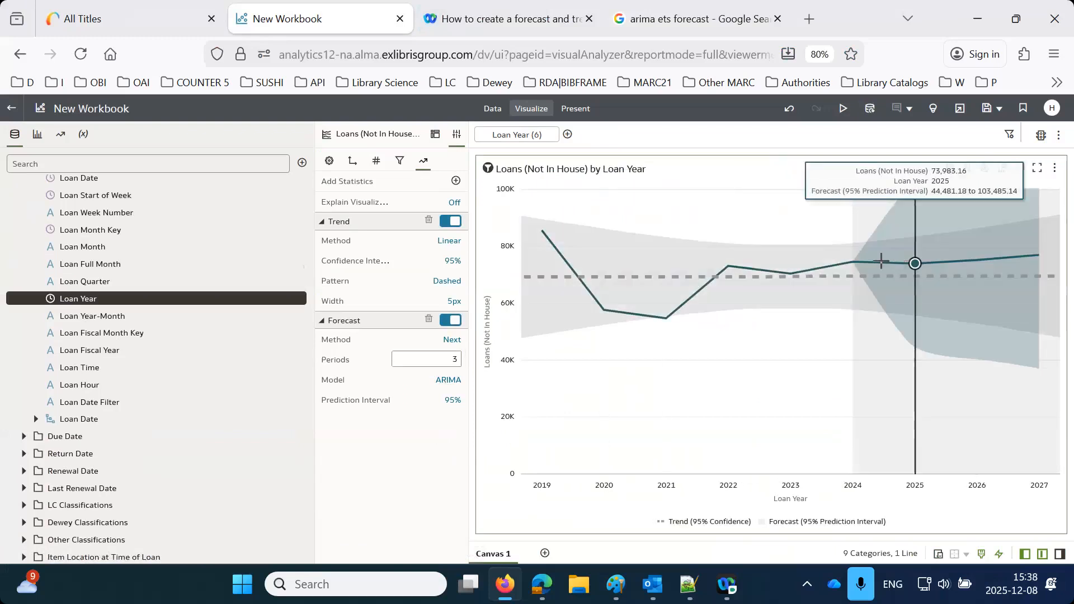
Compare the ETS and ARIMA models for the loans forecast, and return the model to Seasonal ARIMA
click(448, 382)
click(466, 443)
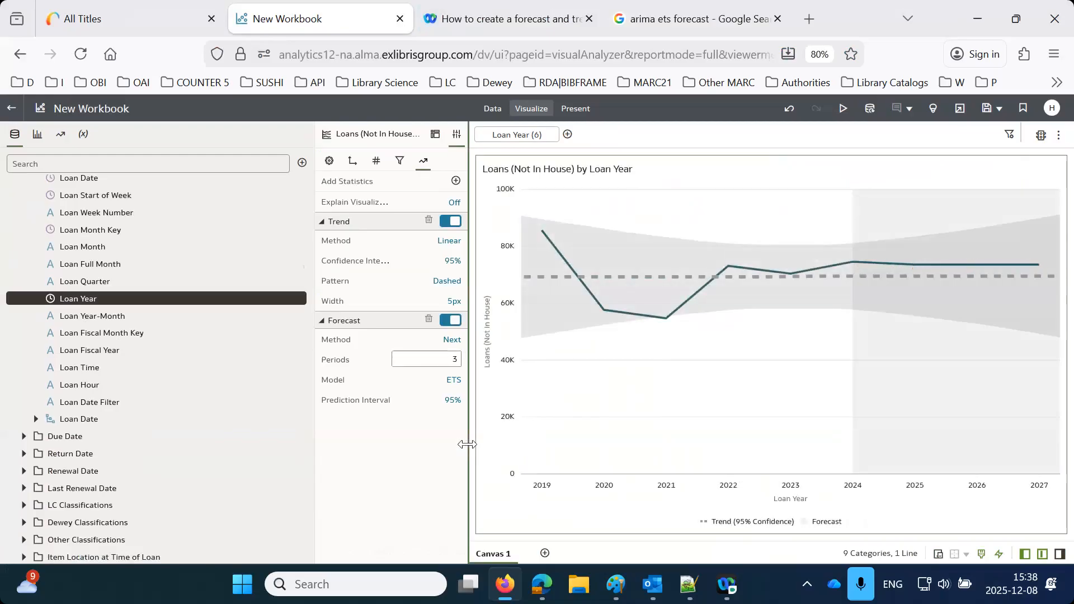
click(454, 382)
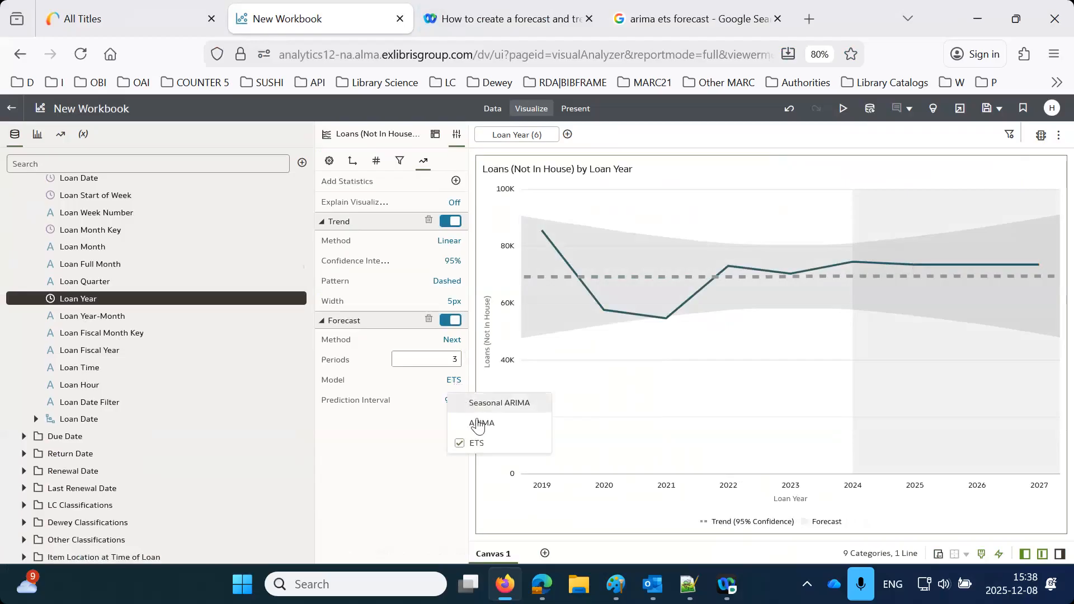
click(479, 422)
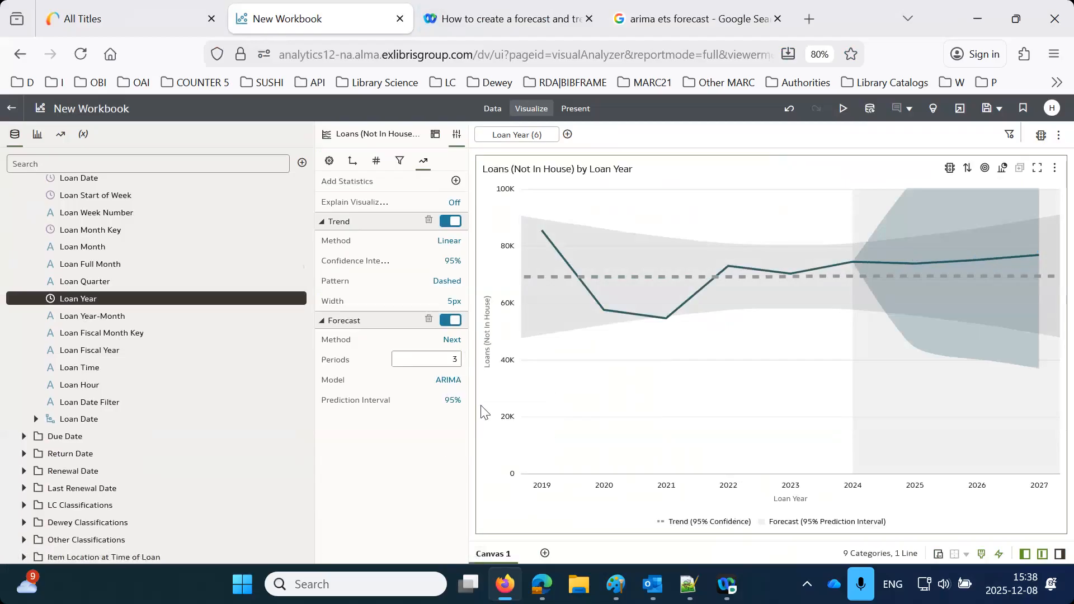
click(454, 382)
click(464, 403)
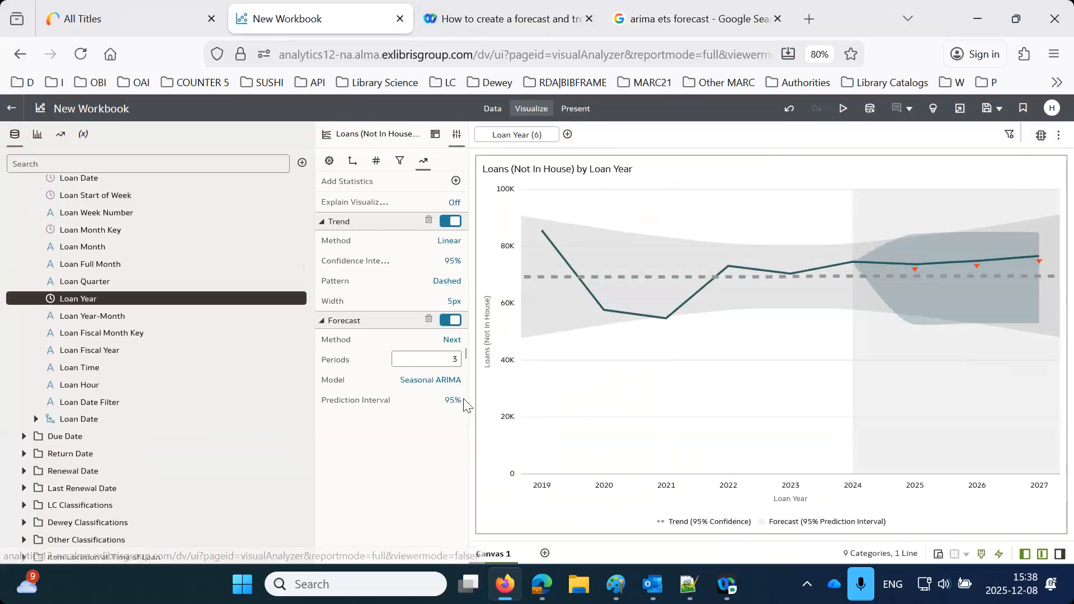